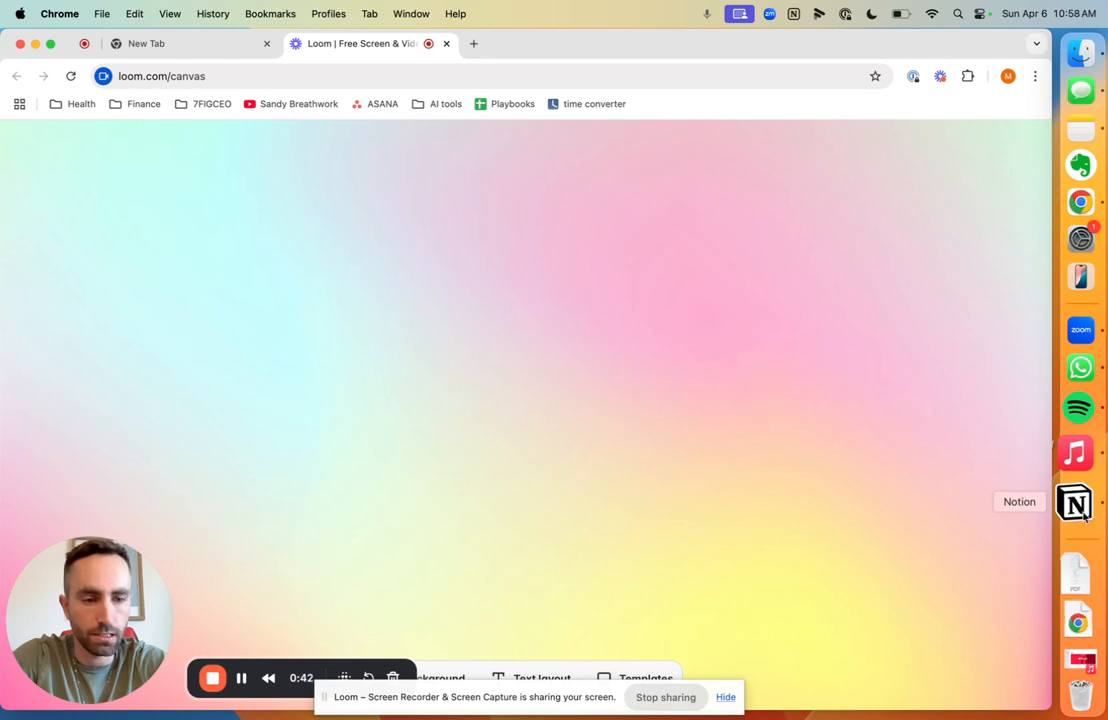
Step: Bring the Notion window to the front, showing the Youtube Videos page
left_click(1087, 515)
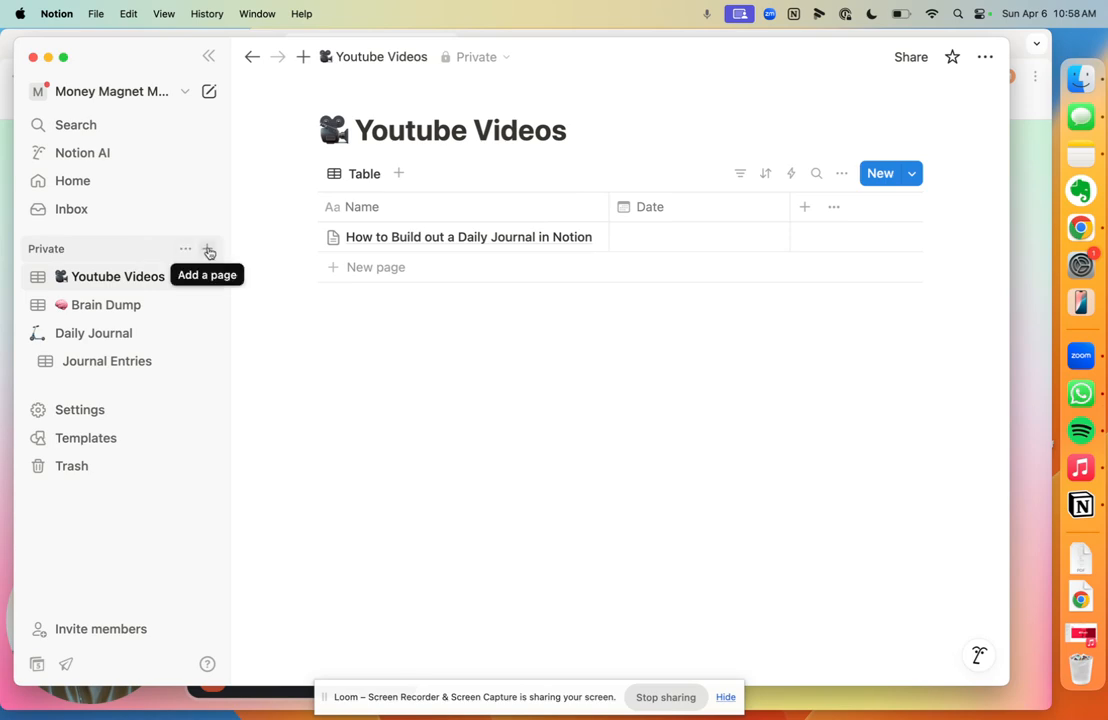
Step: Create an empty database page titled 'Daily Journal' in the Private section
left_click(207, 249)
left_click(452, 172)
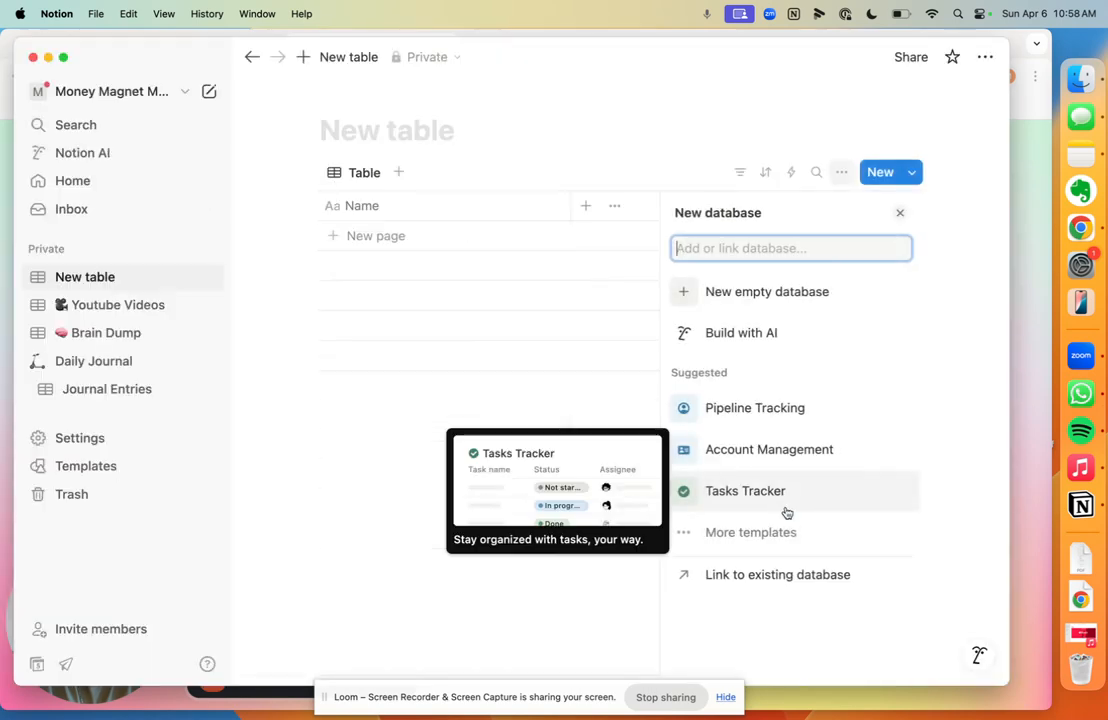
left_click(411, 128)
type("Daily Journal")
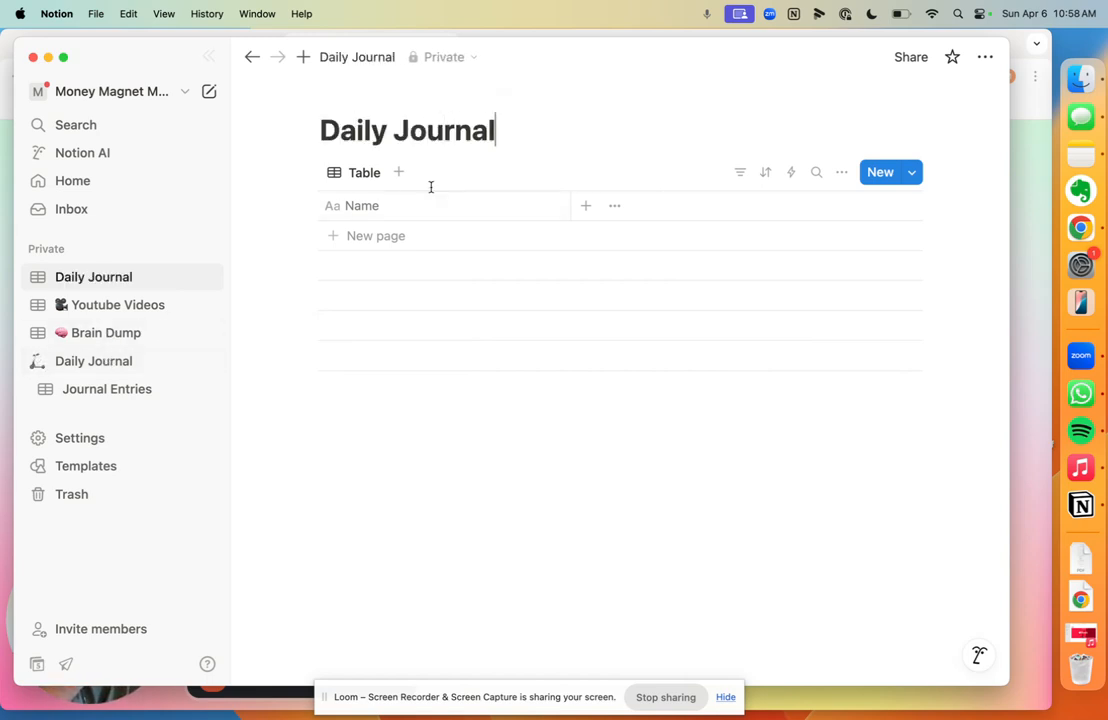
Step: Put a 🔥 emoji in front of the Daily Journal title
left_click(322, 130)
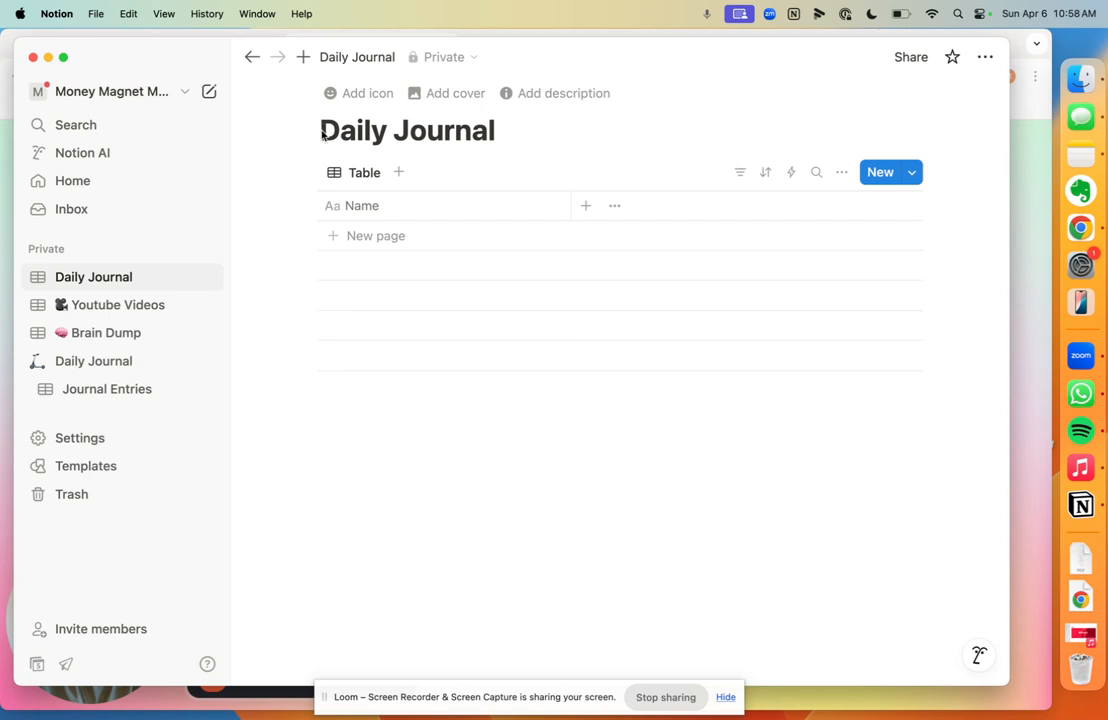
key("ctrl+super+space")
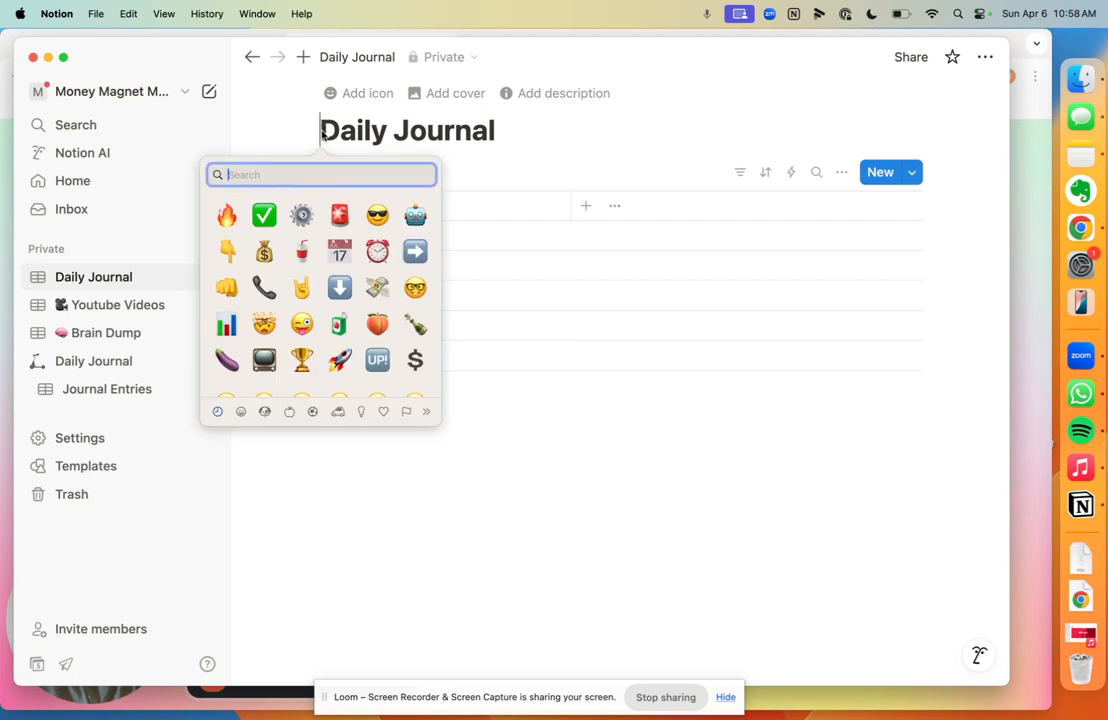
left_click(228, 217)
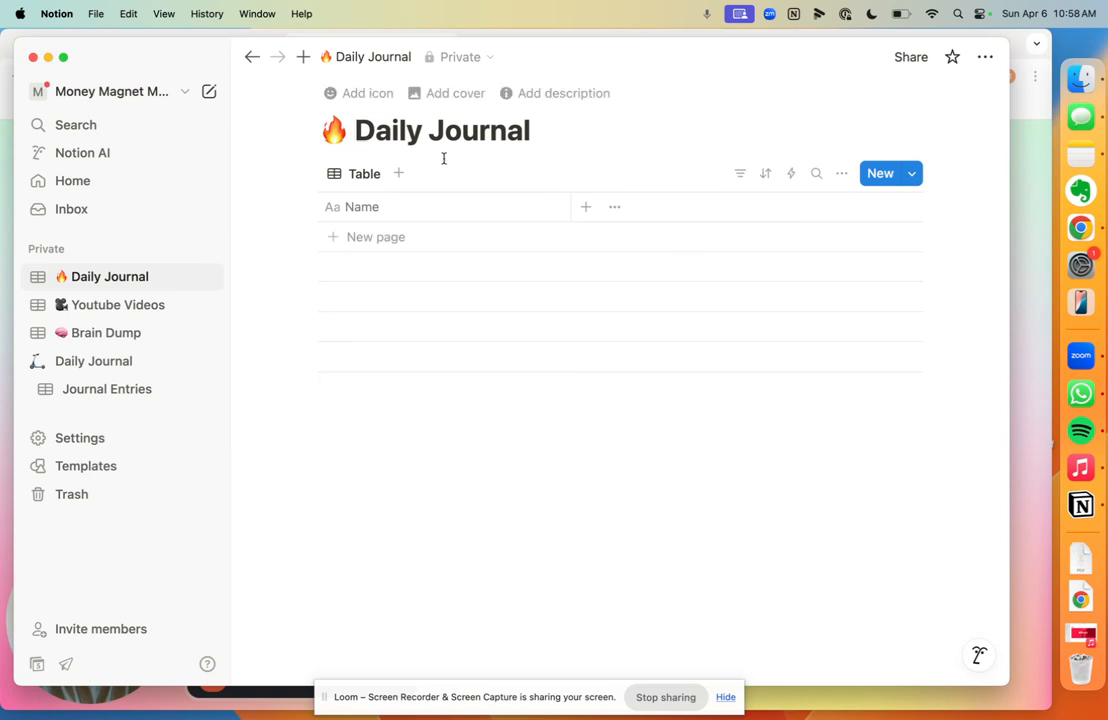
Step: Add a Calendar-layout view named 'Calendar' showing April 2025 to the database
left_click(400, 175)
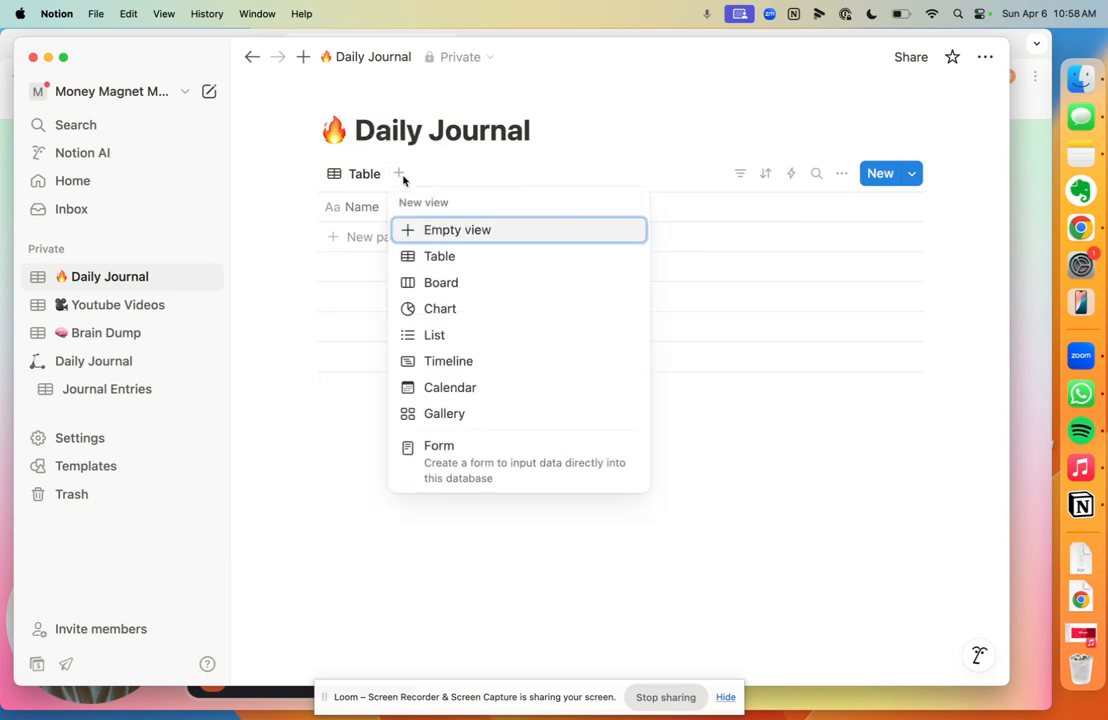
left_click(450, 388)
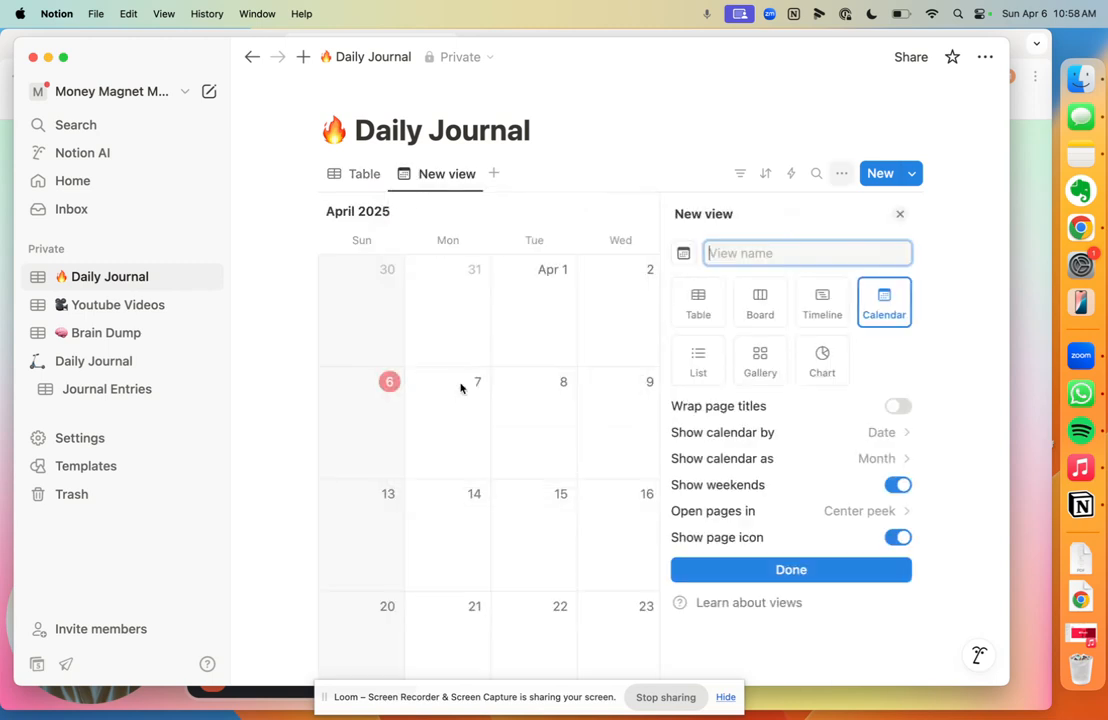
type("Calendar")
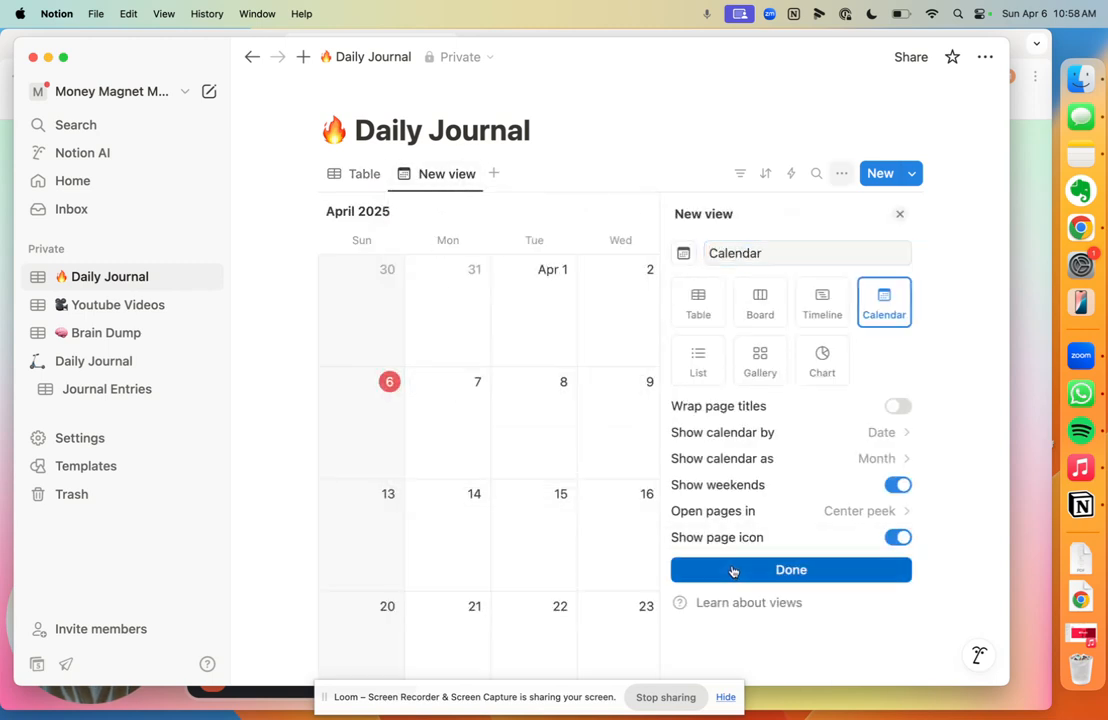
left_click(733, 570)
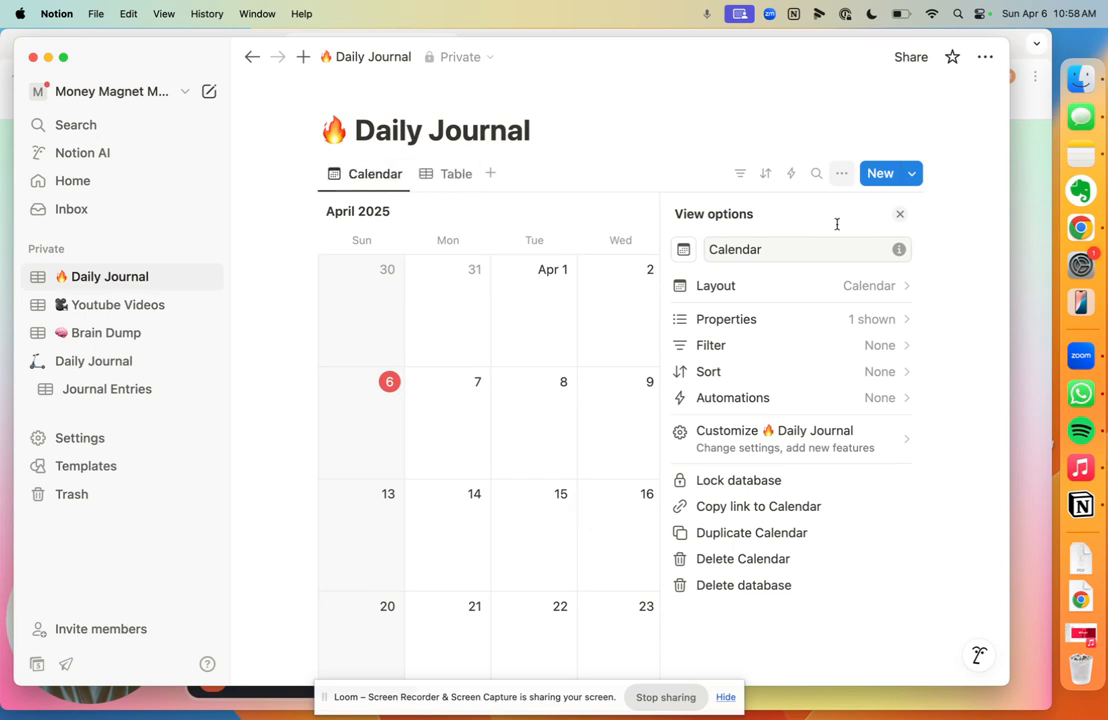
left_click(900, 215)
scroll(722, 277, "down", 3)
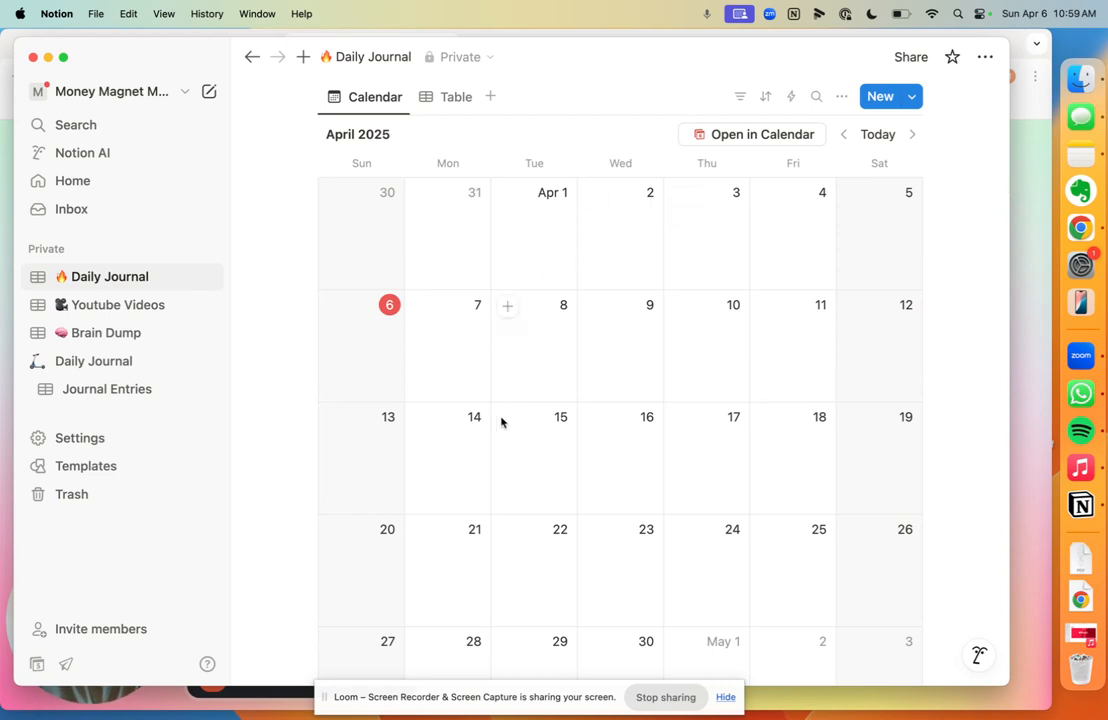
scroll(596, 435, "down", 1)
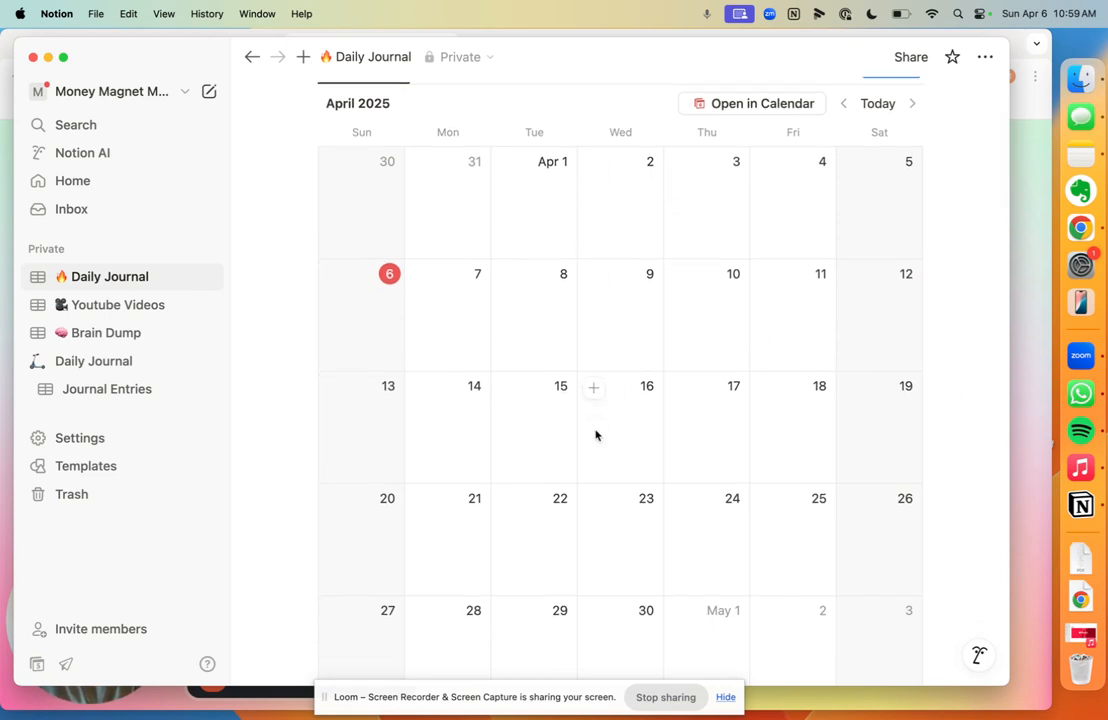
scroll(596, 435, "up", 2)
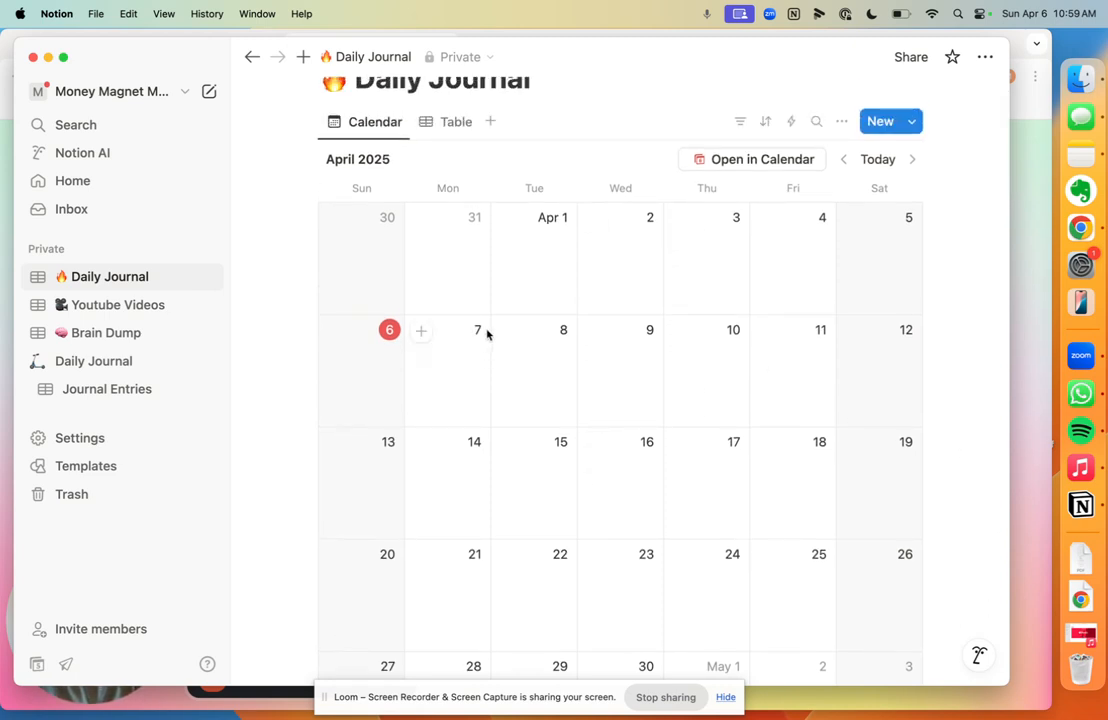
scroll(673, 465, "down", 1)
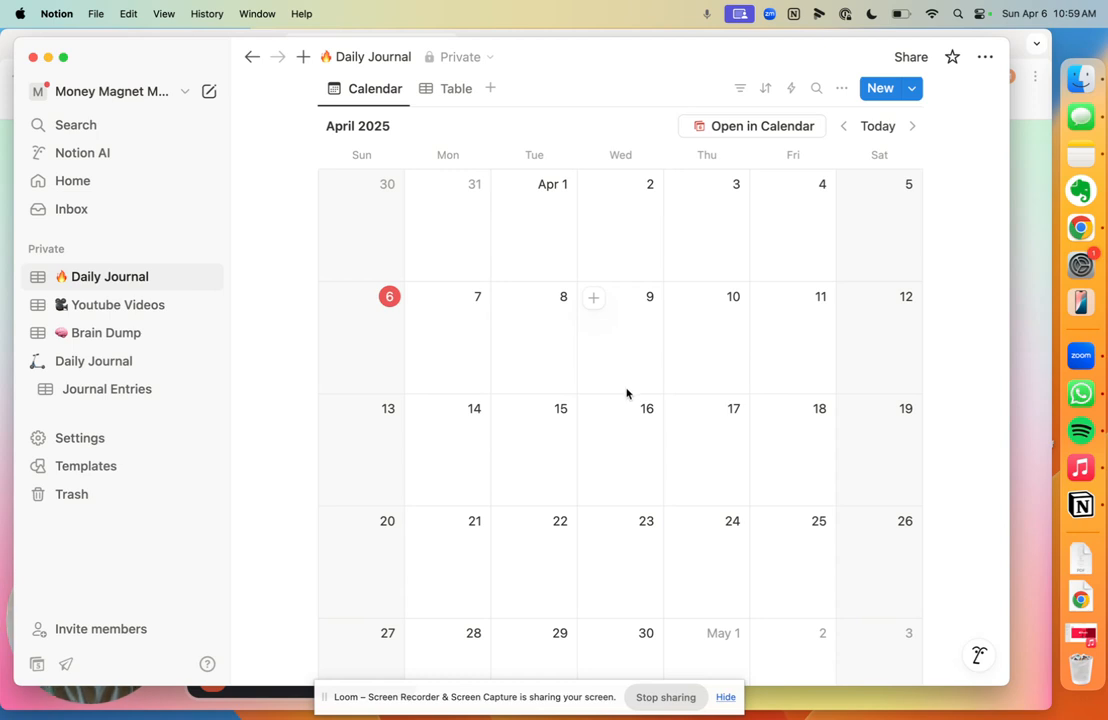
scroll(627, 393, "up", 1)
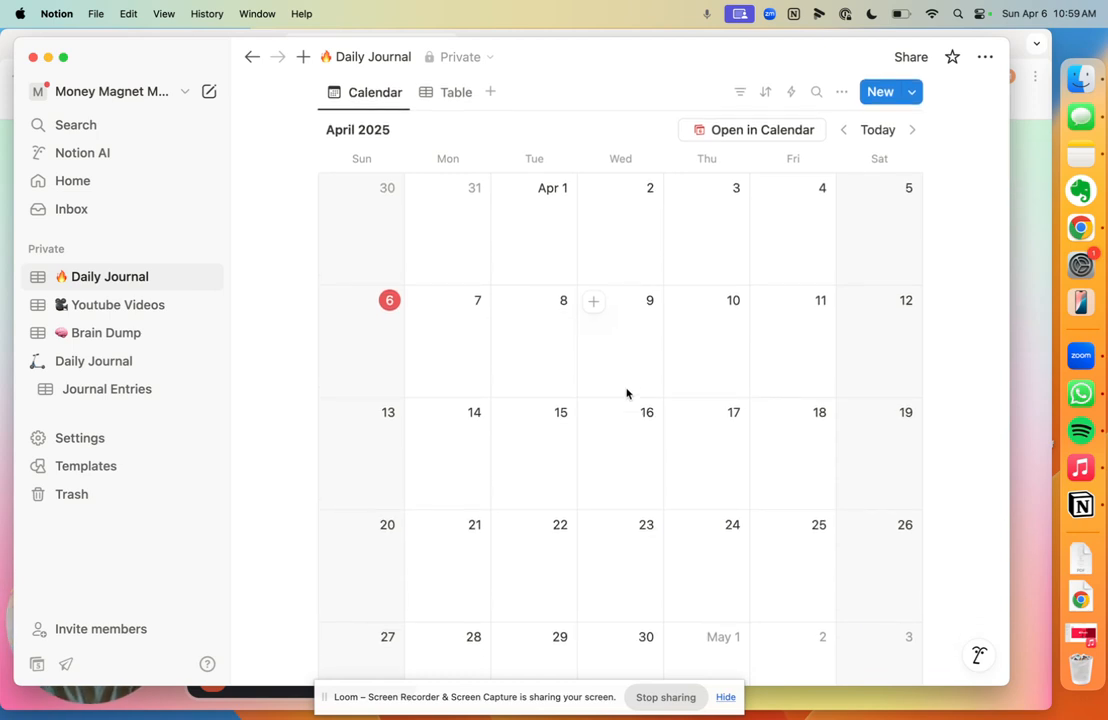
scroll(627, 393, "up", 2)
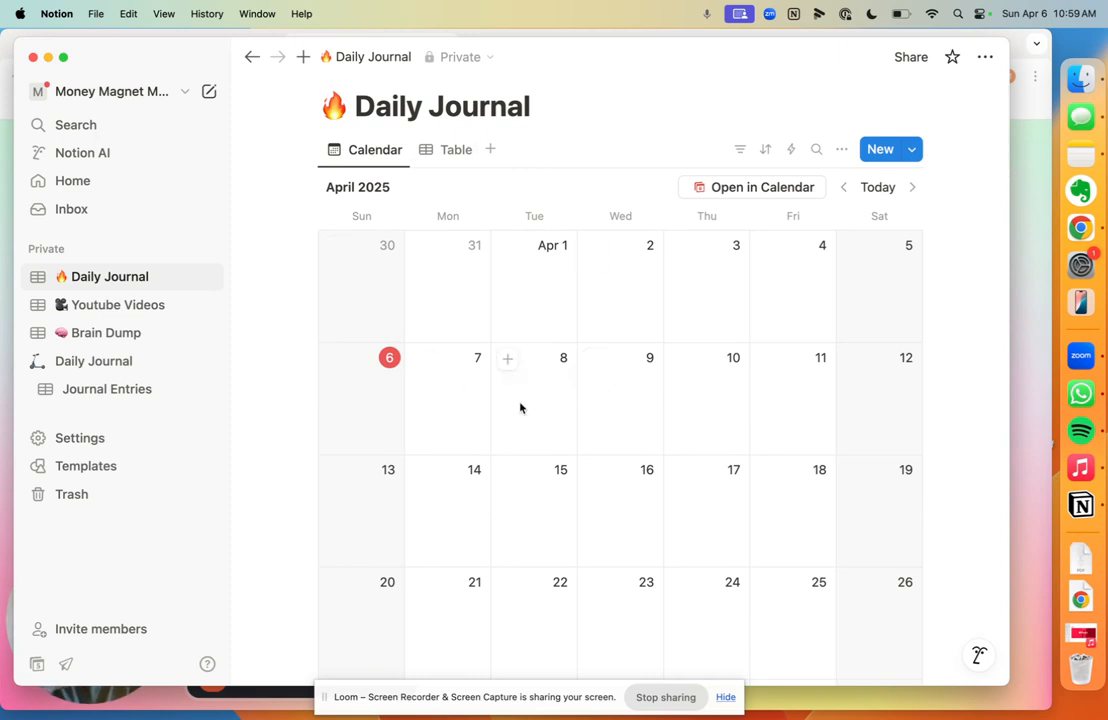
scroll(520, 408, "down", 1)
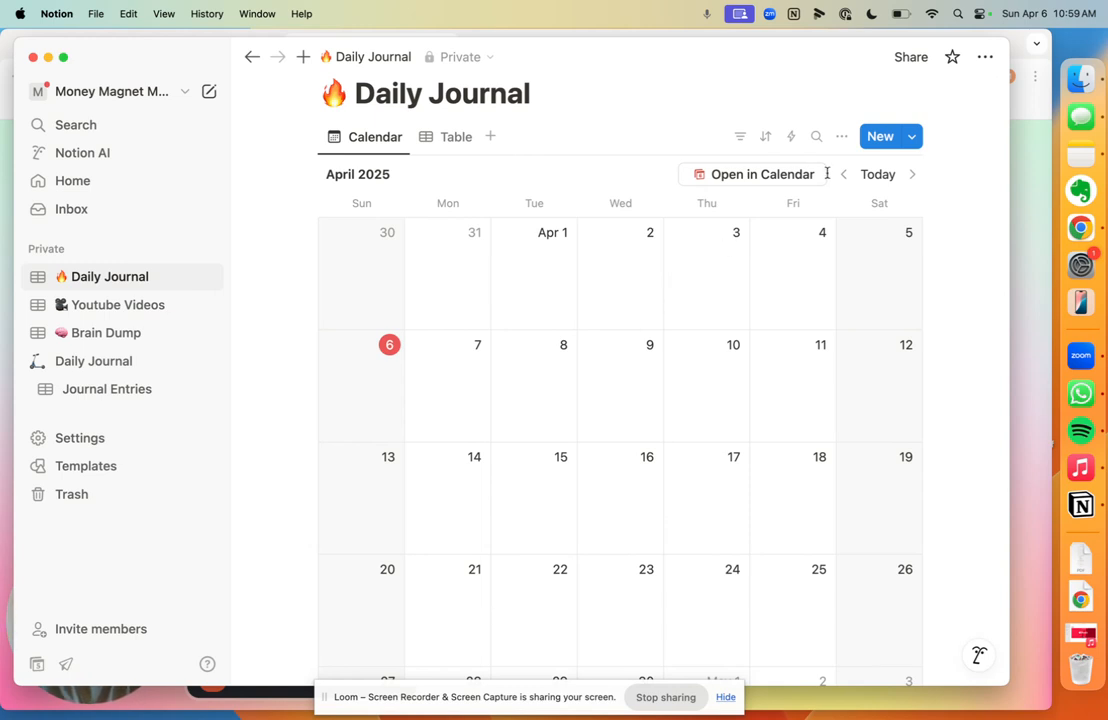
Step: Create a template titled 'My first Journal template' with an empty body and expand it to full page
left_click(914, 149)
left_click(796, 260)
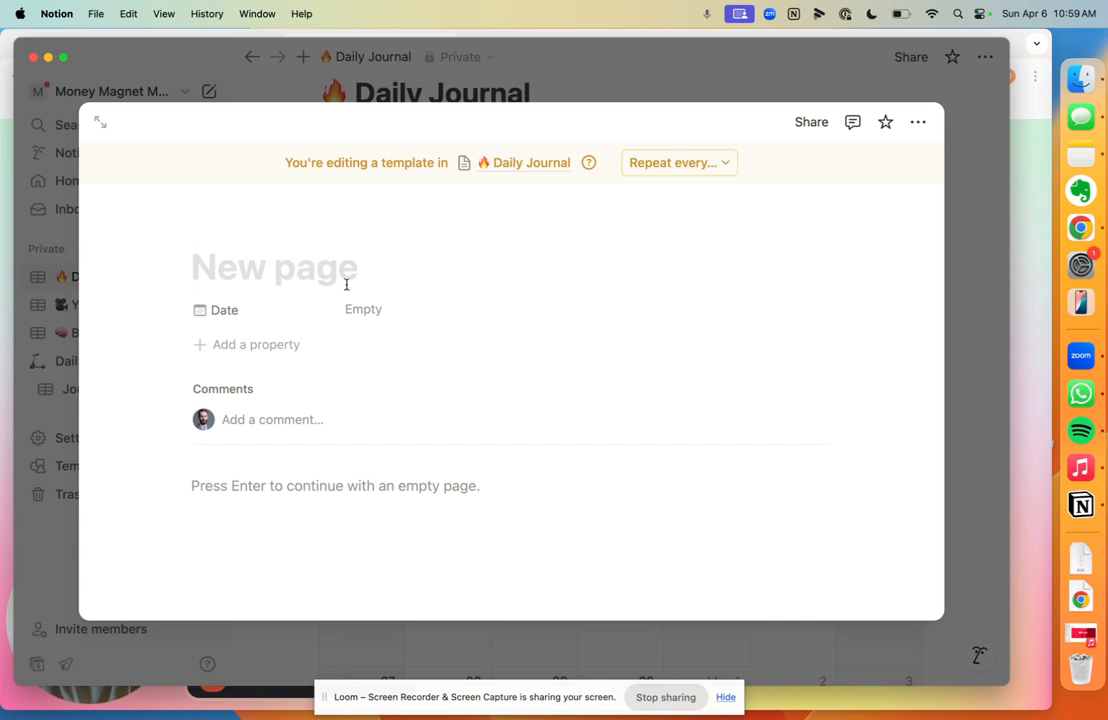
type("My ")
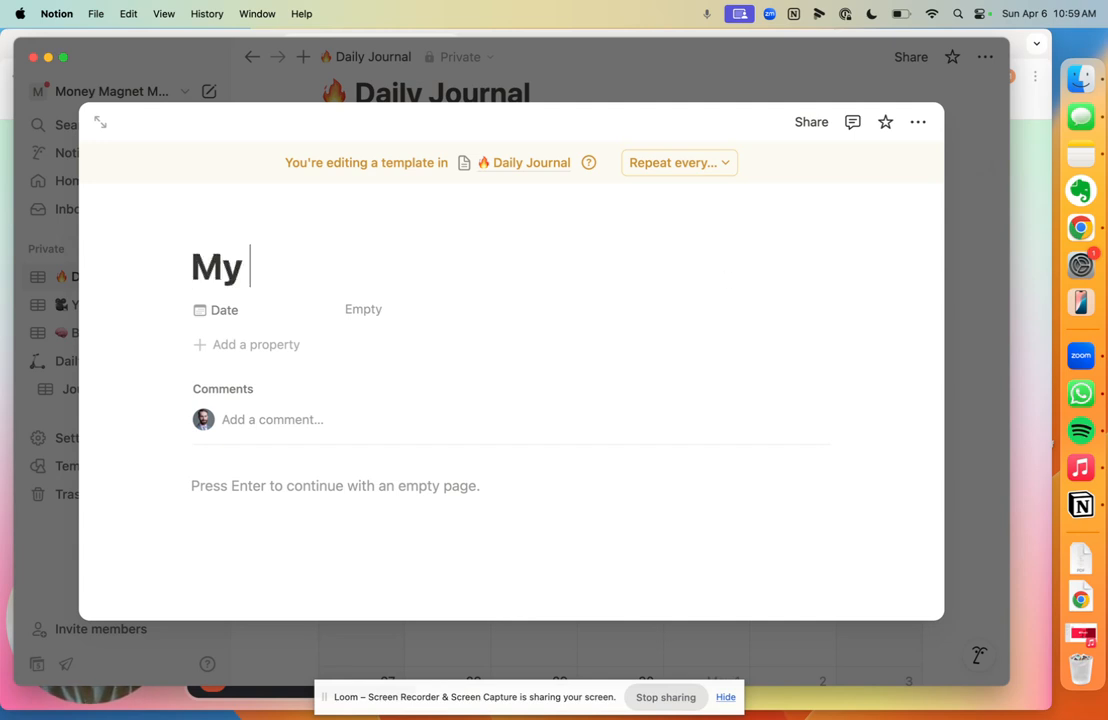
type("first Joura")
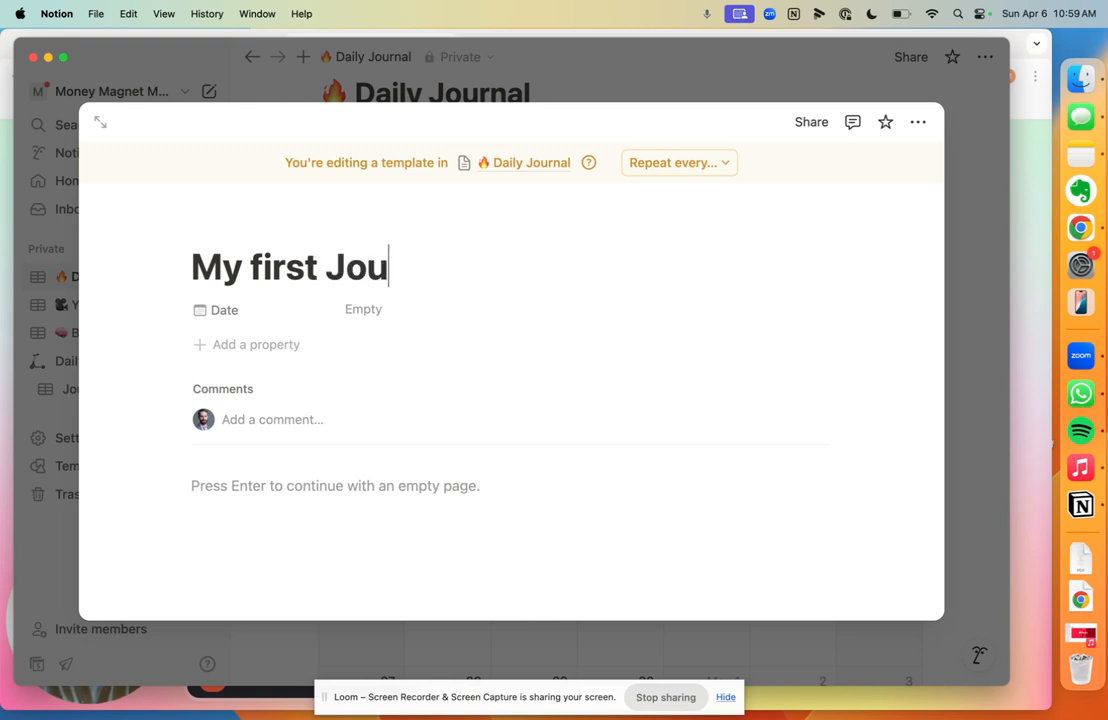
key("BackSpace")
type("nal template")
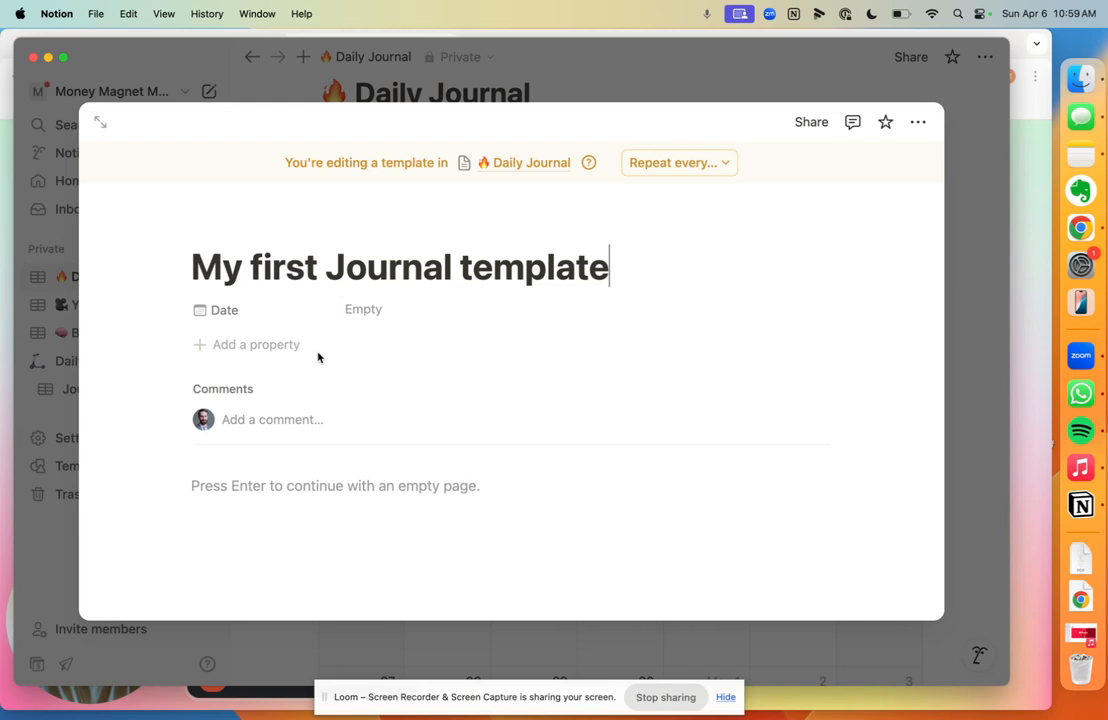
scroll(318, 357, "down", 2)
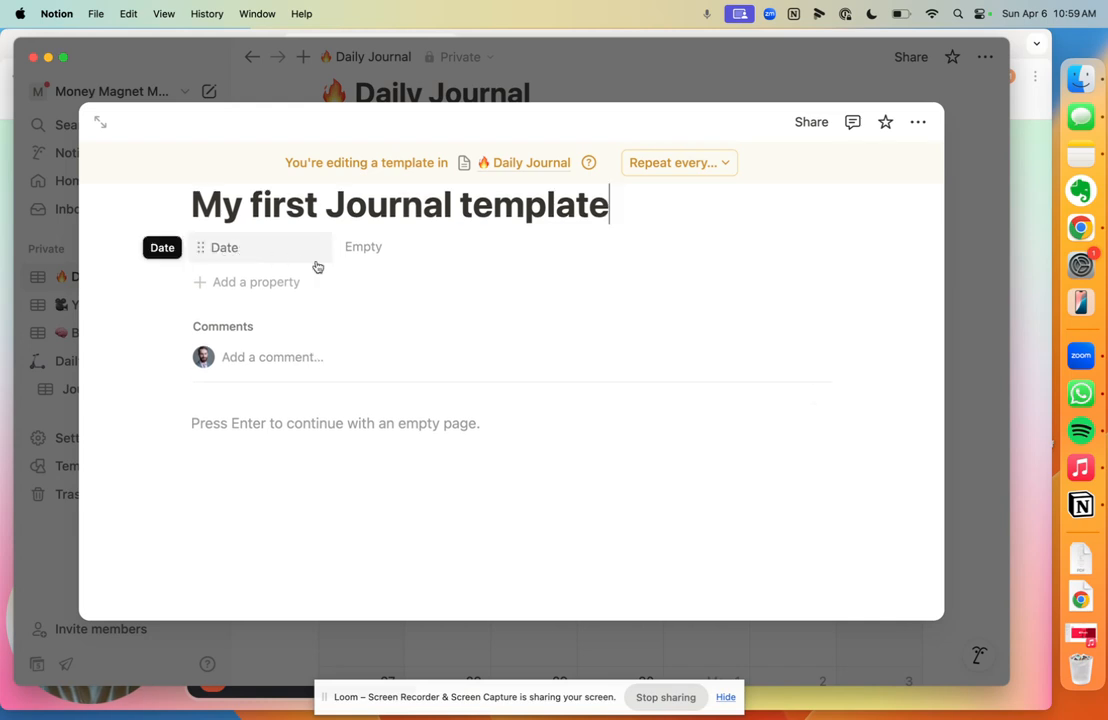
left_click(245, 427)
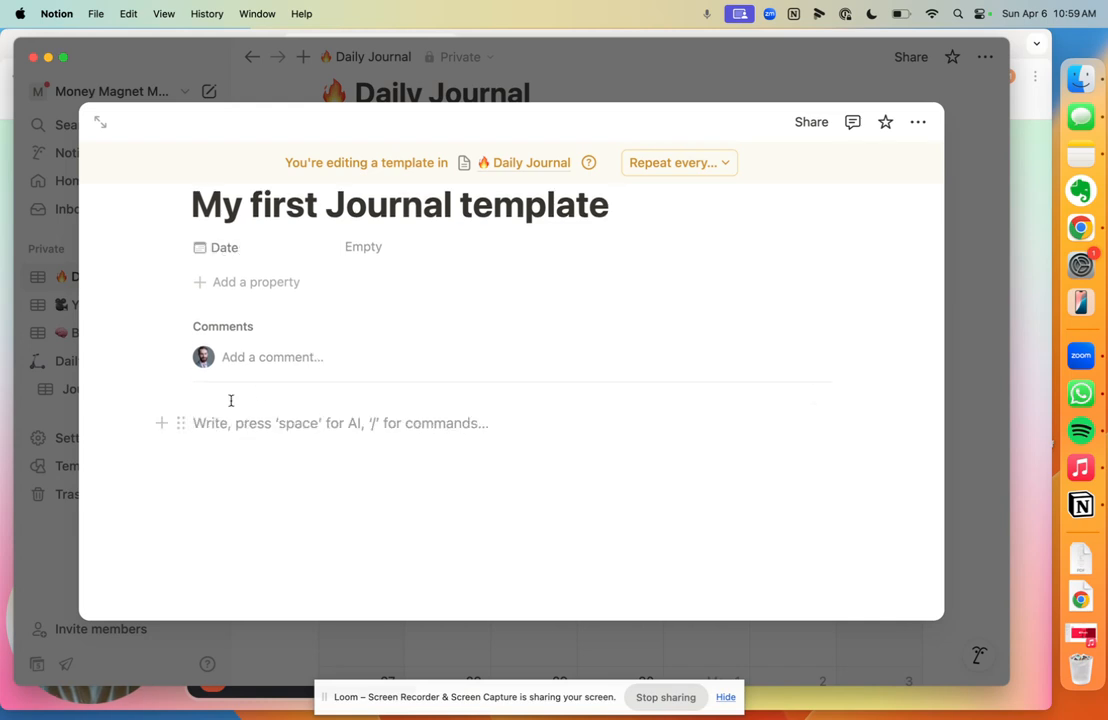
left_click(100, 121)
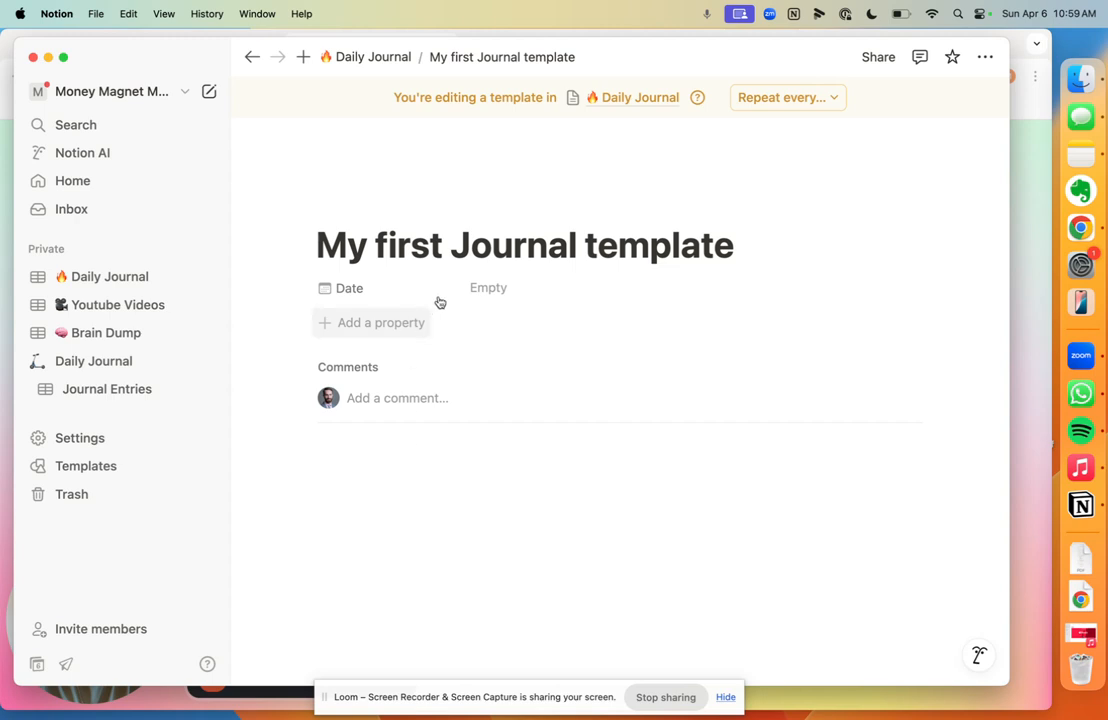
Step: Add two checkbox properties, Checkbox and Checkbox 1, to the template
left_click(338, 328)
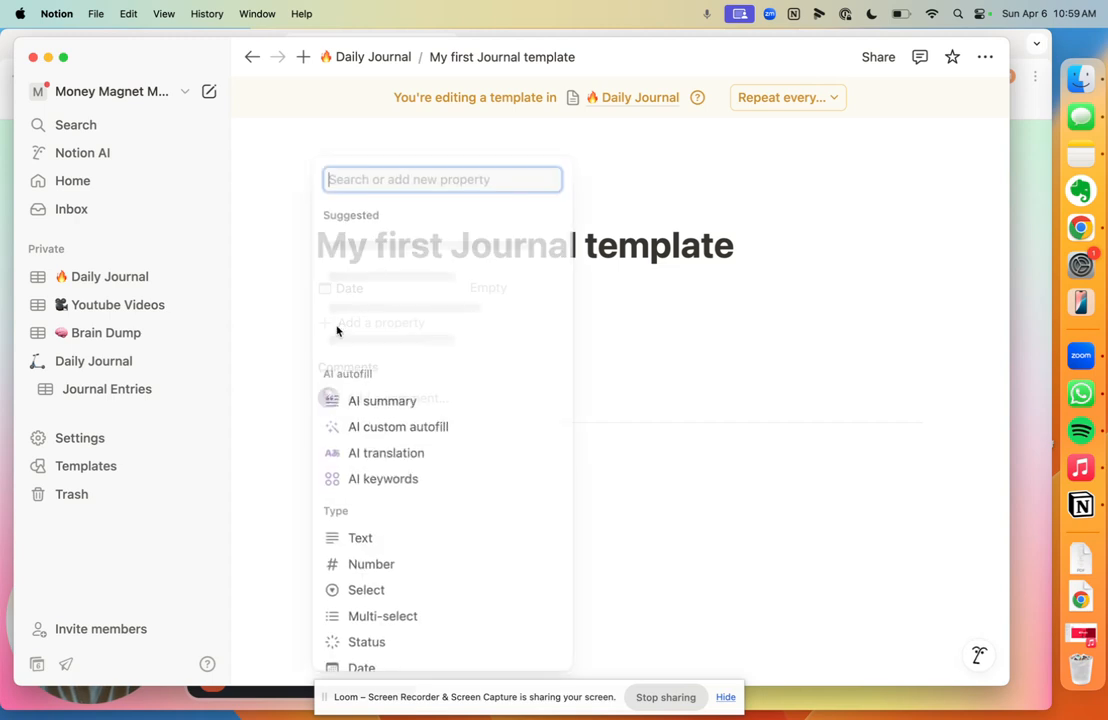
type("check")
left_click(360, 427)
left_click(260, 349)
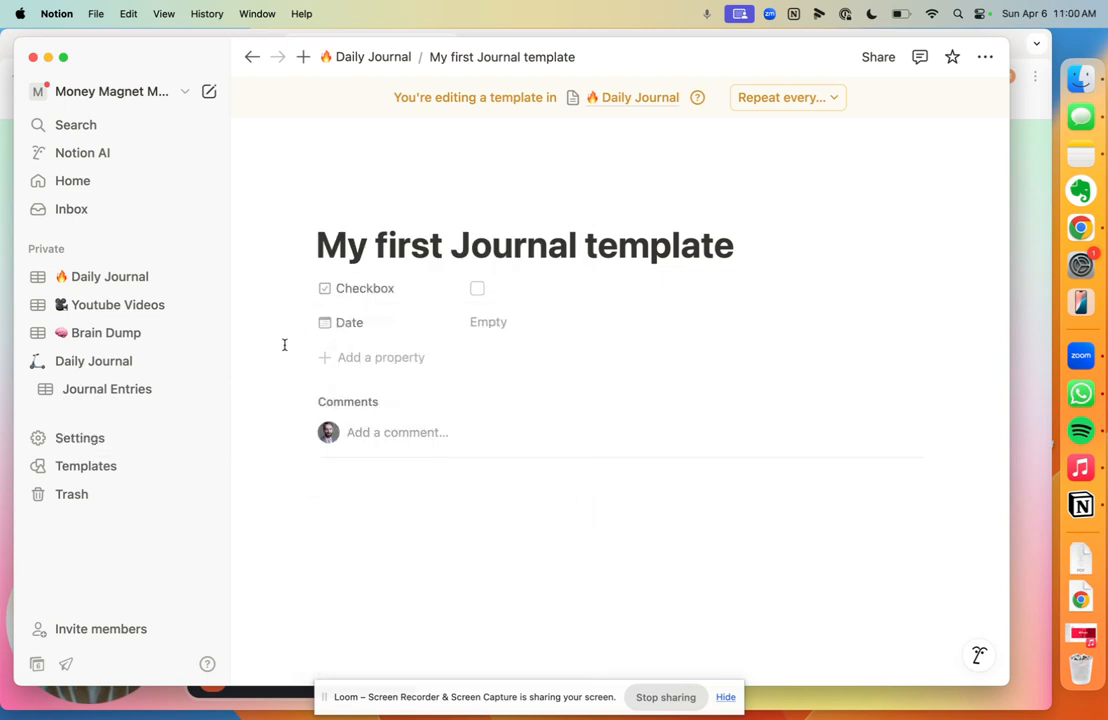
left_click(340, 355)
type("check")
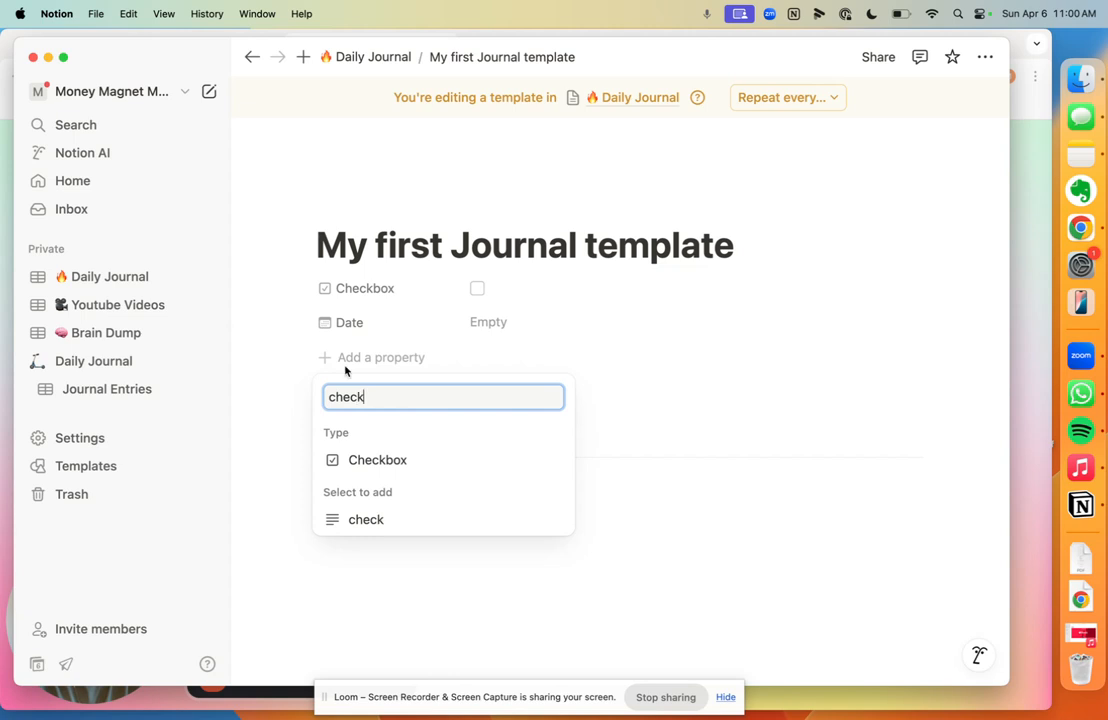
left_click(361, 457)
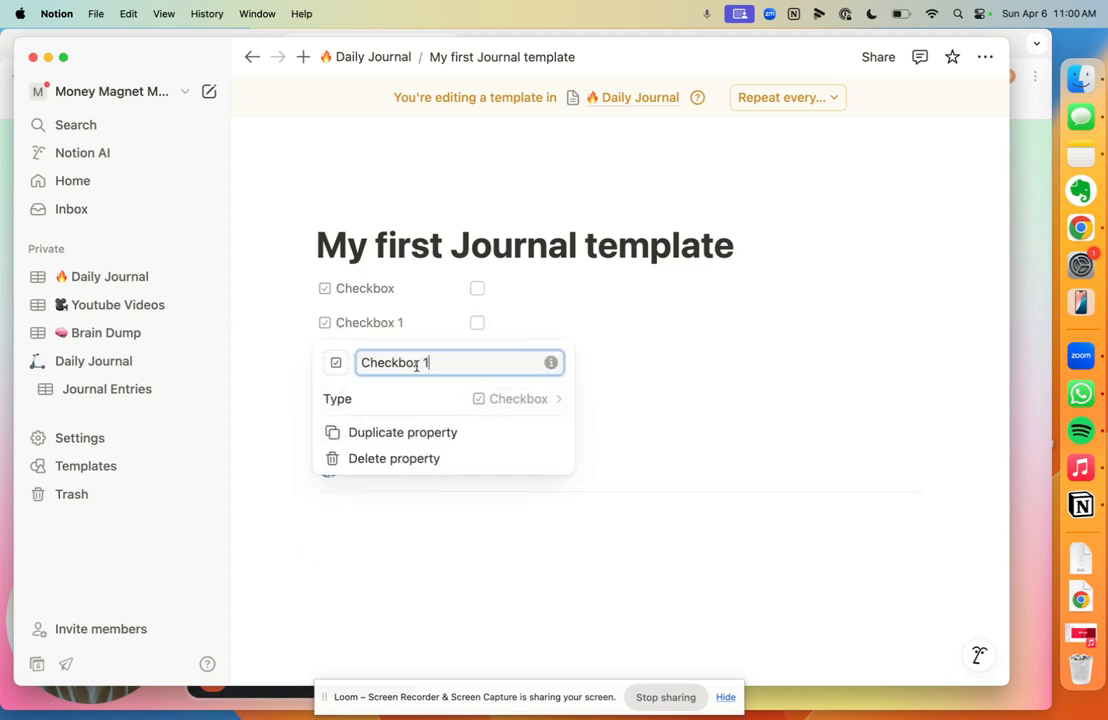
left_click(613, 368)
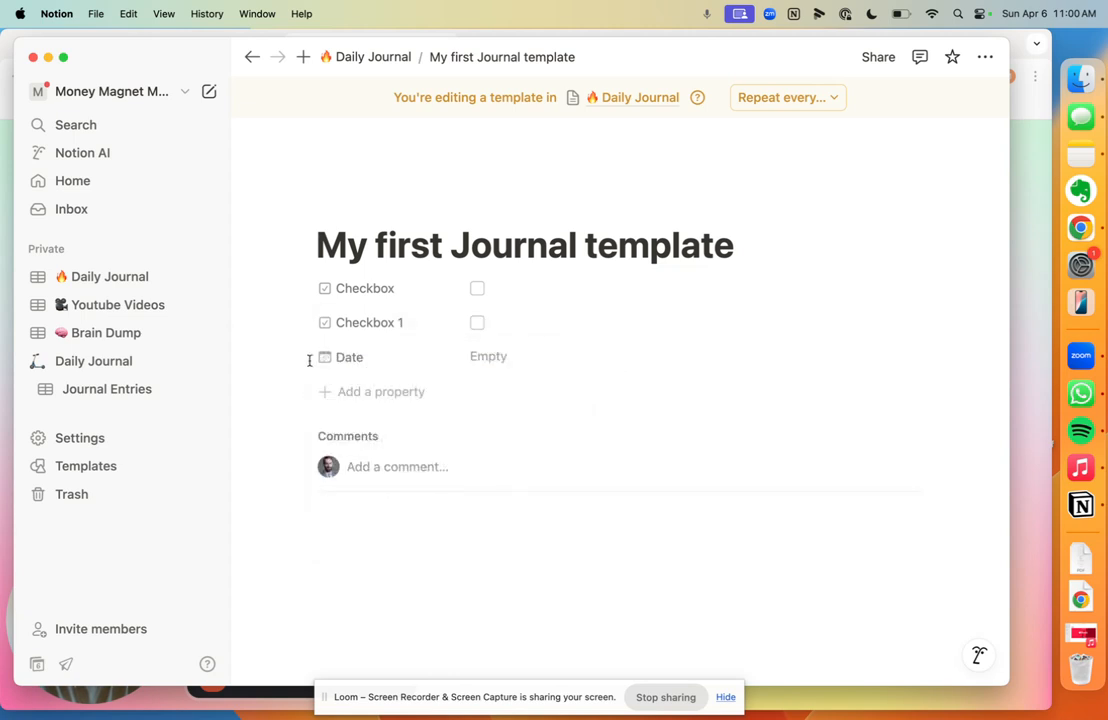
Step: Move Date to the top and rename the Checkbox property to 'Am Walk'
left_click_drag(321, 356, 324, 292)
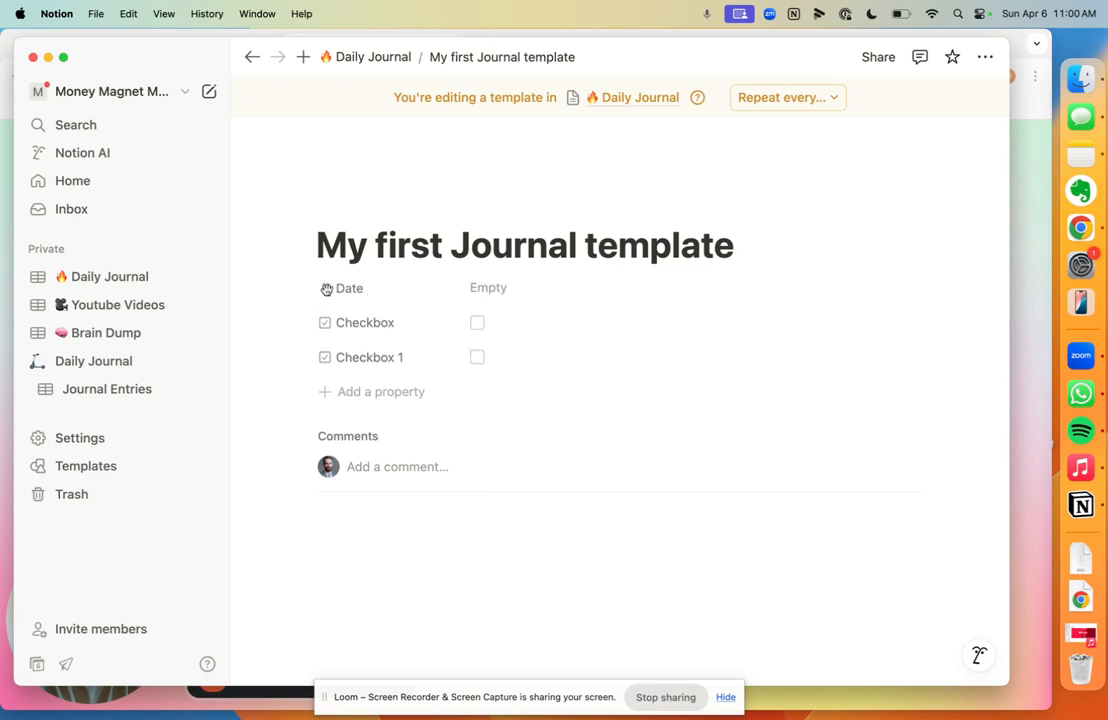
left_click(396, 323)
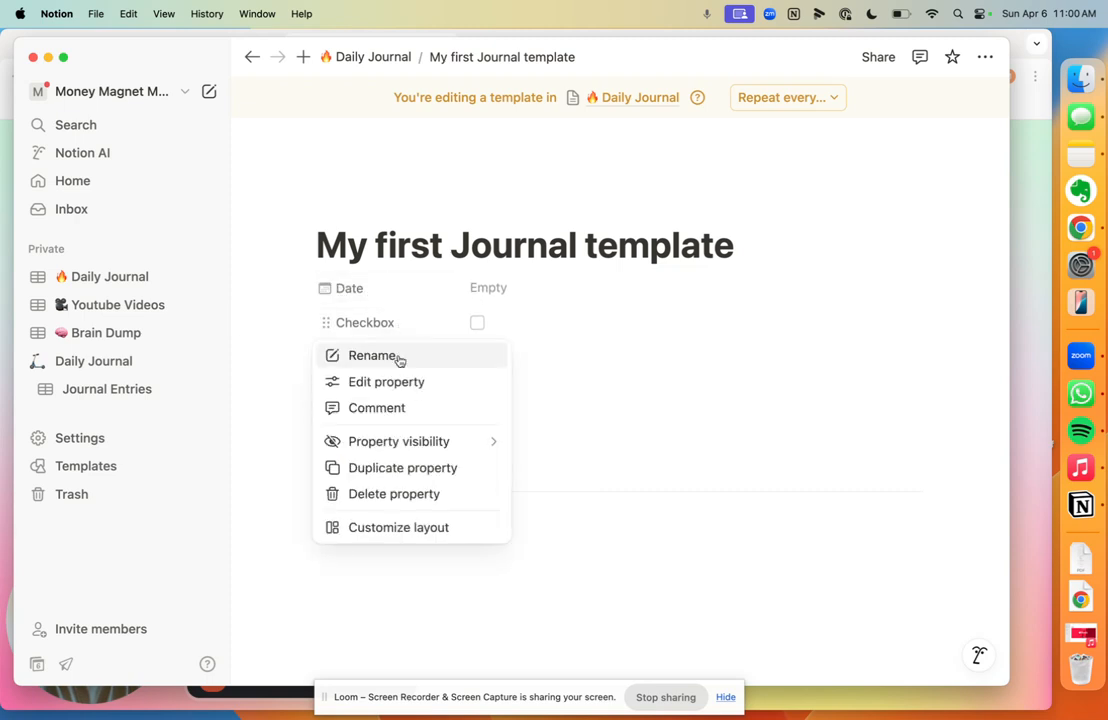
left_click(372, 356)
type("A")
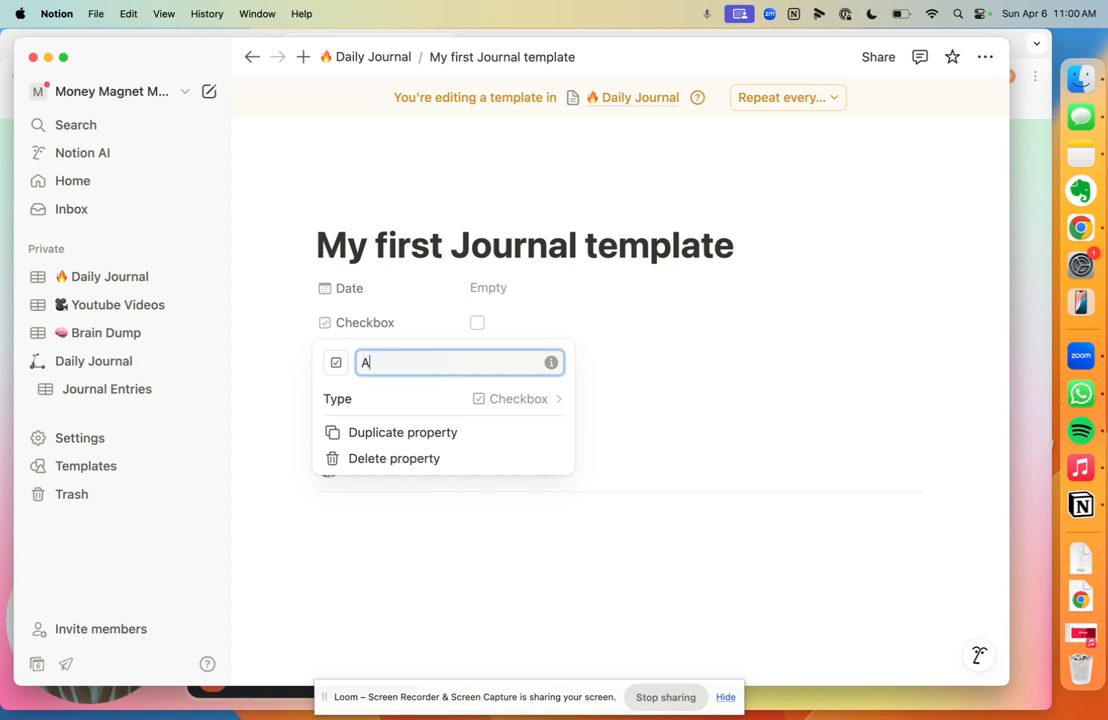
type("m Walk")
key("Return")
left_click(554, 369)
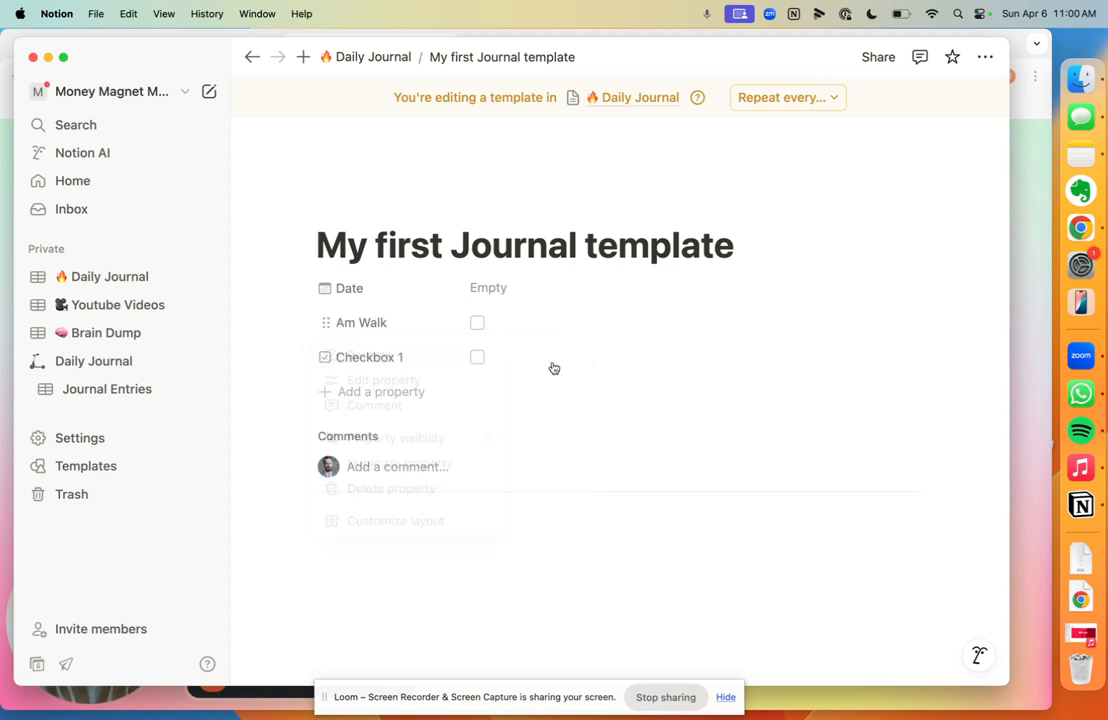
Step: Rename the Checkbox 1 property to 'Am breathwork'
left_click(373, 359)
left_click(371, 388)
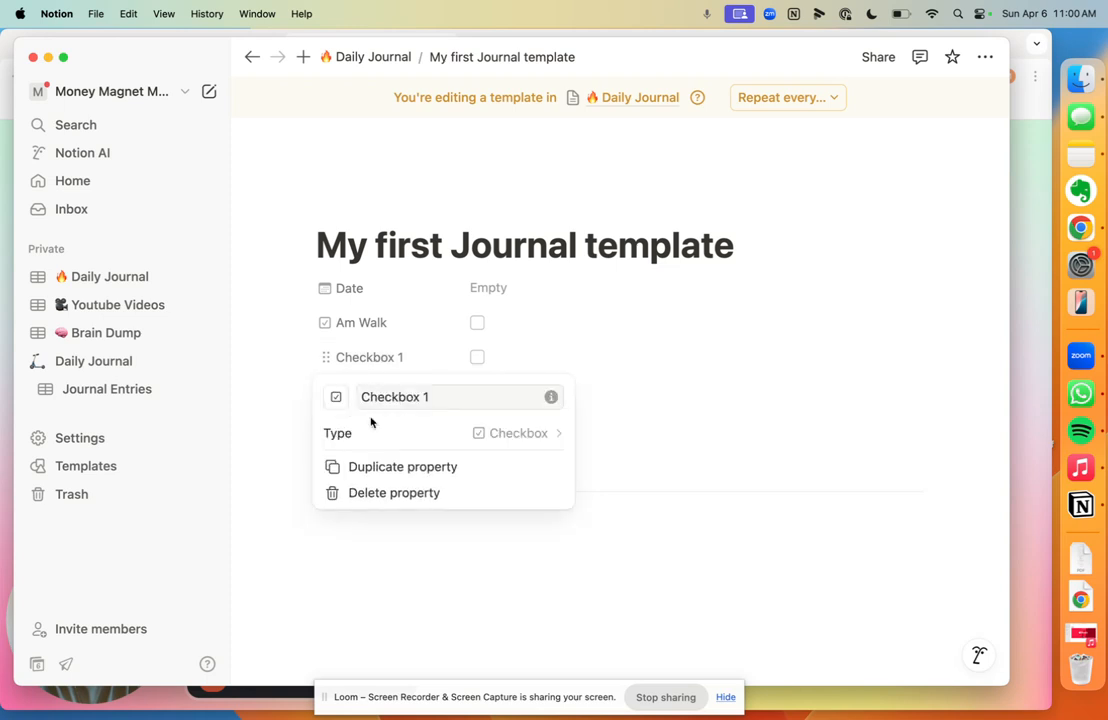
triple_click(398, 398)
type("Am vreat")
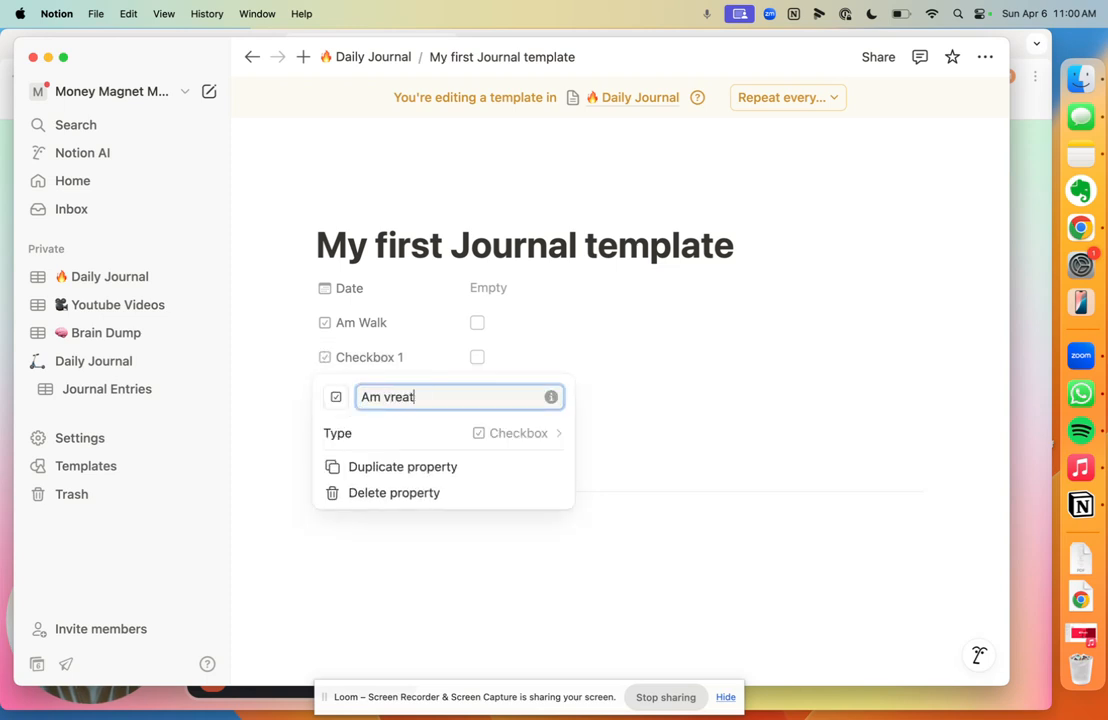
key("BackSpace")
key("BackSpace")
key("BackSpace")
key("BackSpace")
key("BackSpace")
type("breathwor")
key("Return")
left_click(561, 400)
Step: Add a third checkbox property named 'Exercise'
left_click(390, 405)
type("check")
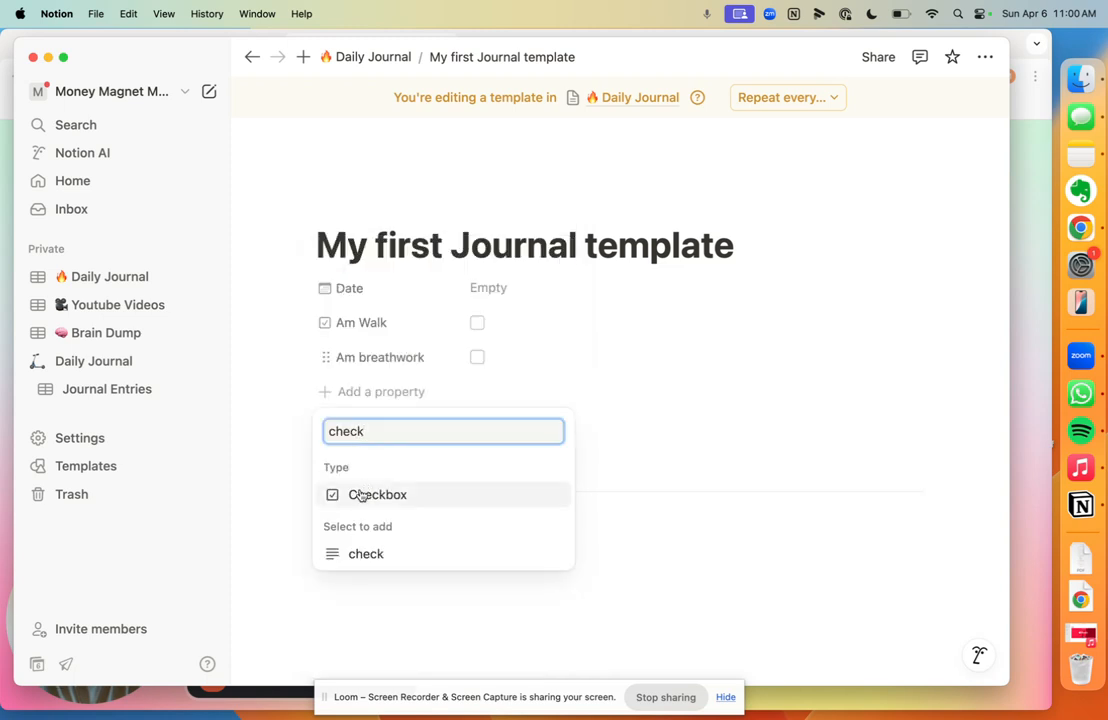
left_click(362, 494)
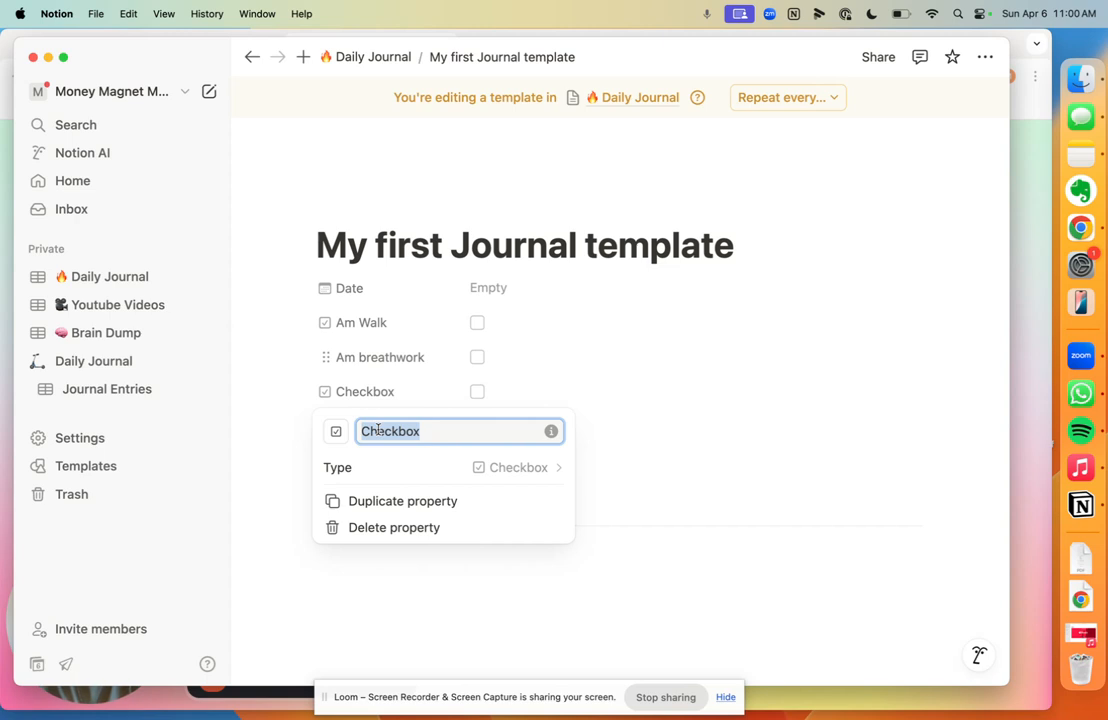
type("Exercise")
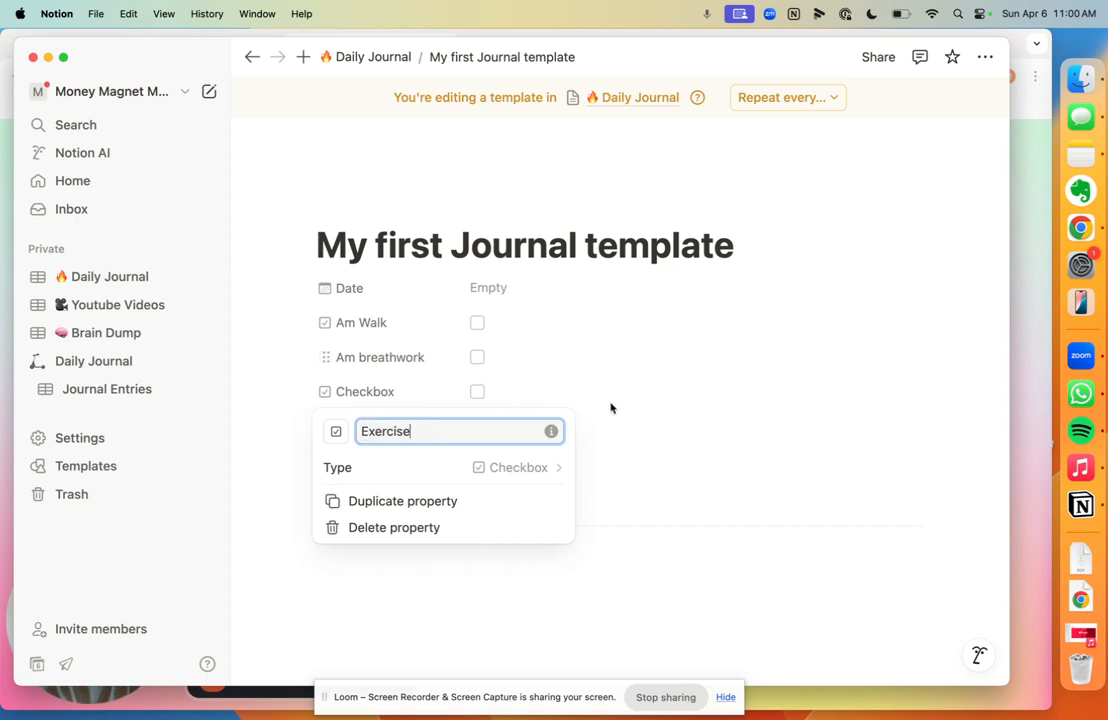
key("Return")
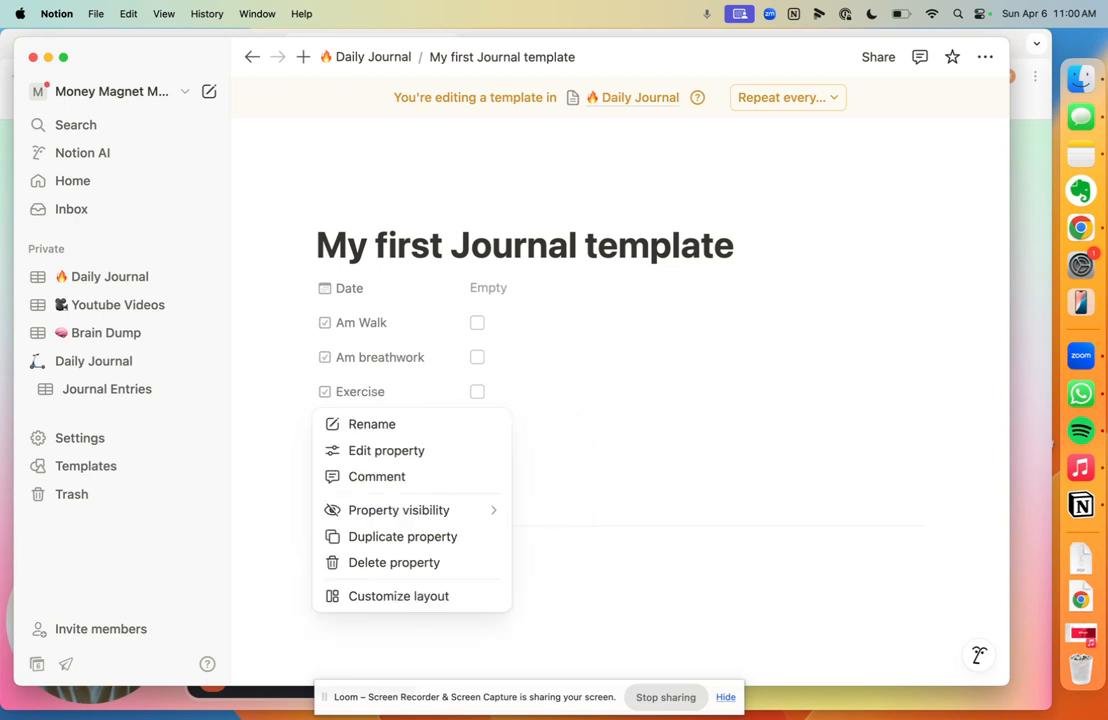
left_click(607, 408)
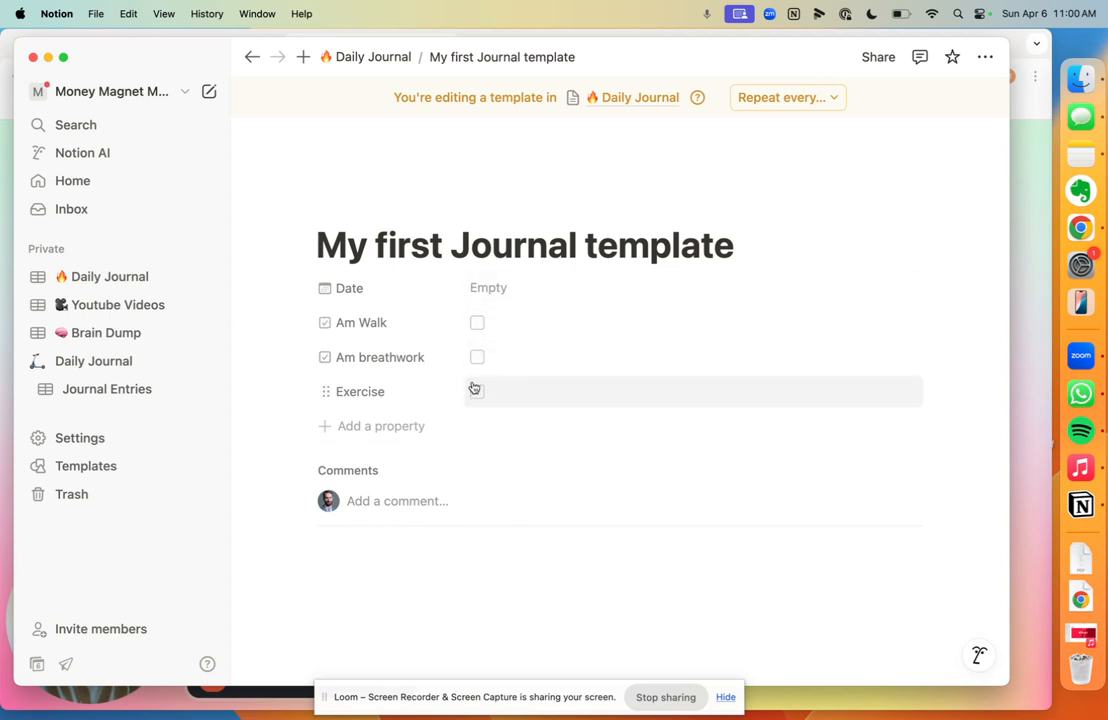
left_click(391, 509)
scroll(393, 511, "down", 1)
scroll(393, 511, "down", 1)
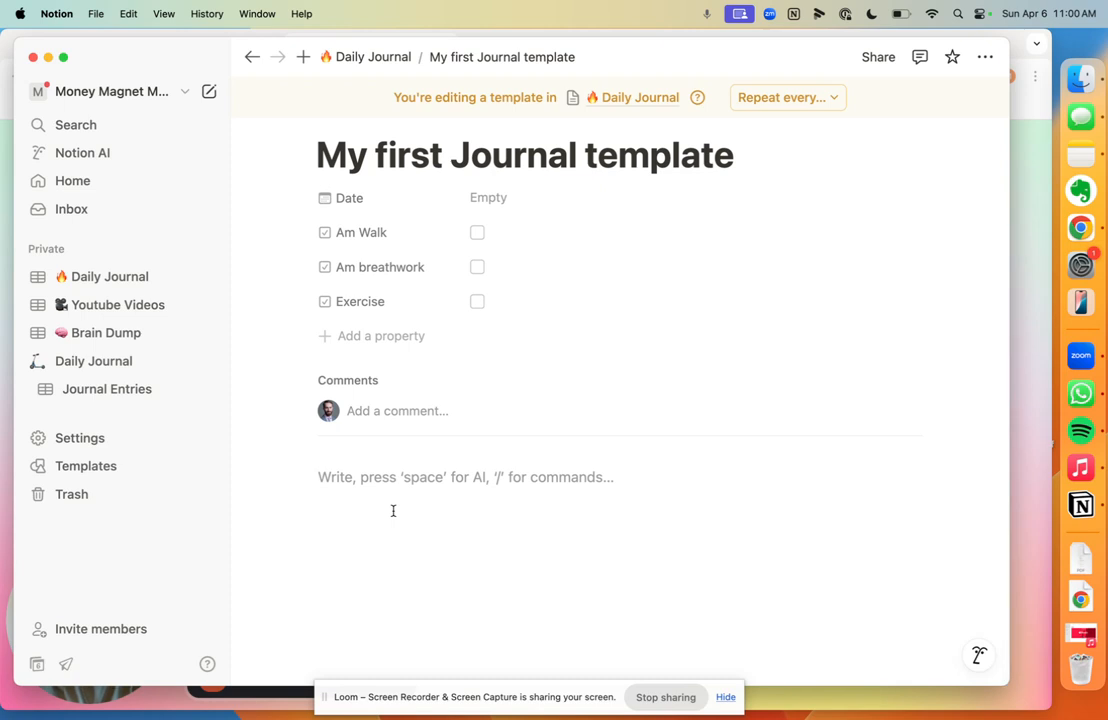
Step: Add a Heading 2 'Intentions' followed by the prompt 'What are you grateful for'
type("/")
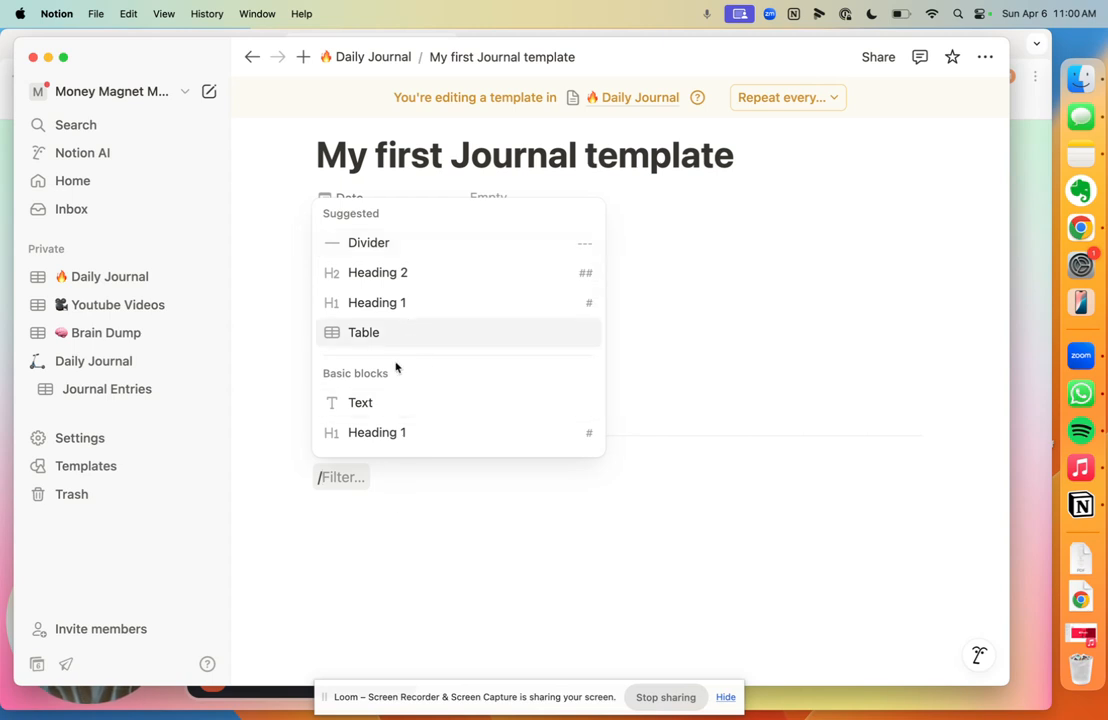
type("h")
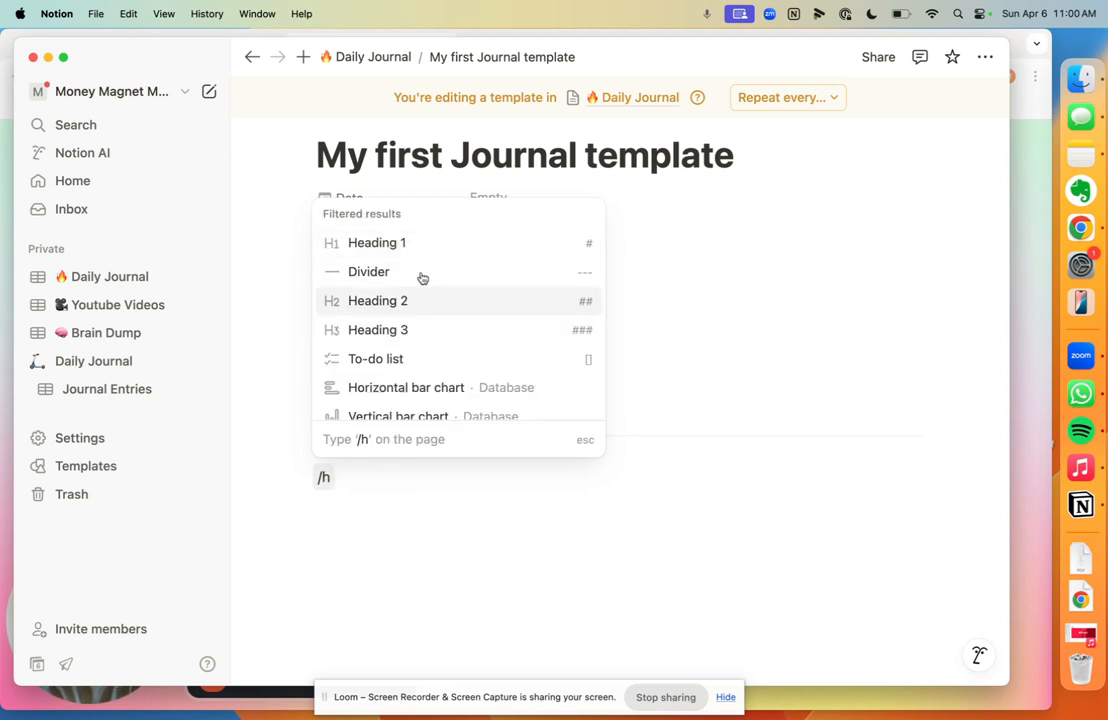
mouse_move(418, 250)
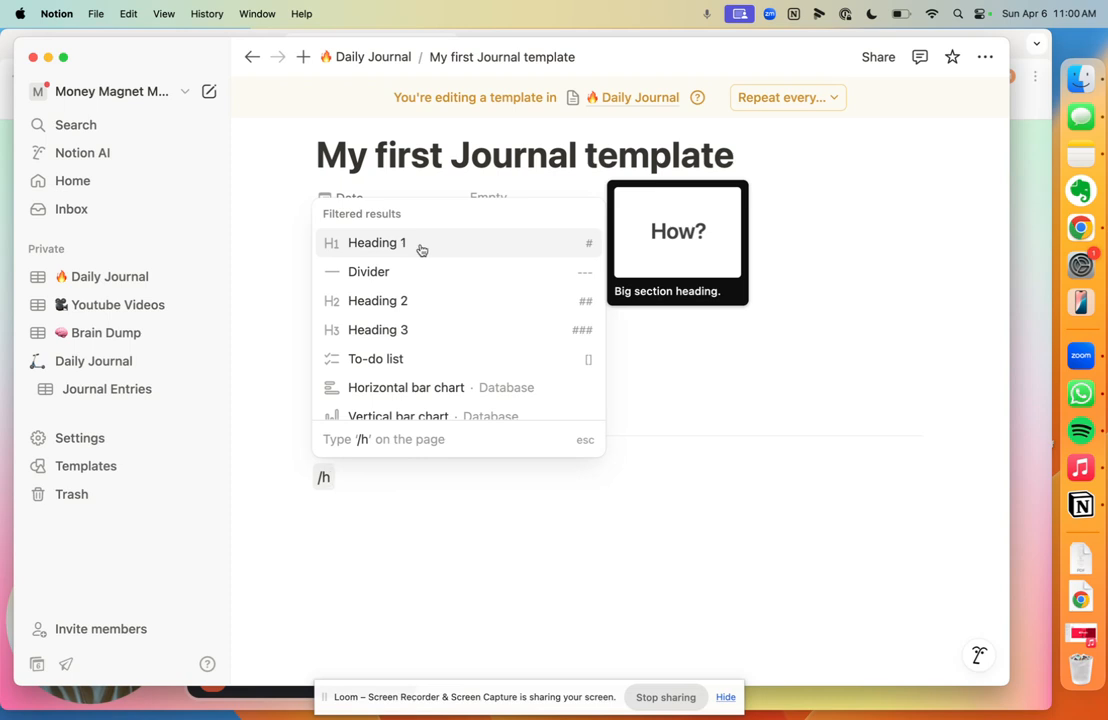
left_click(395, 303)
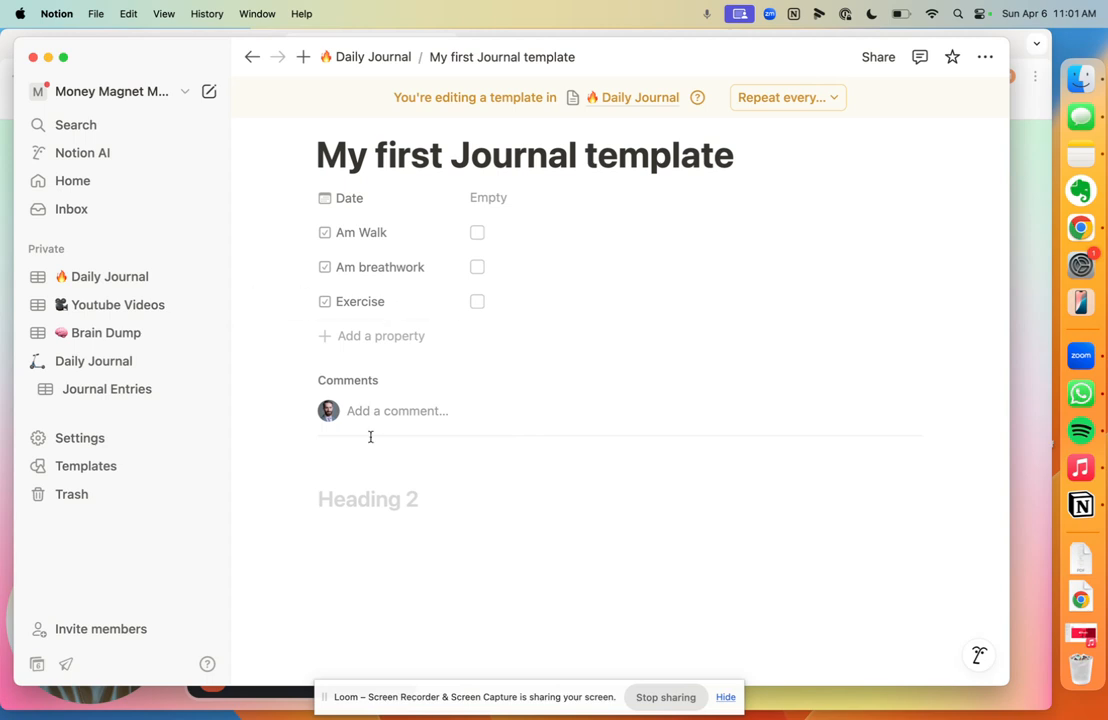
type("Intentions")
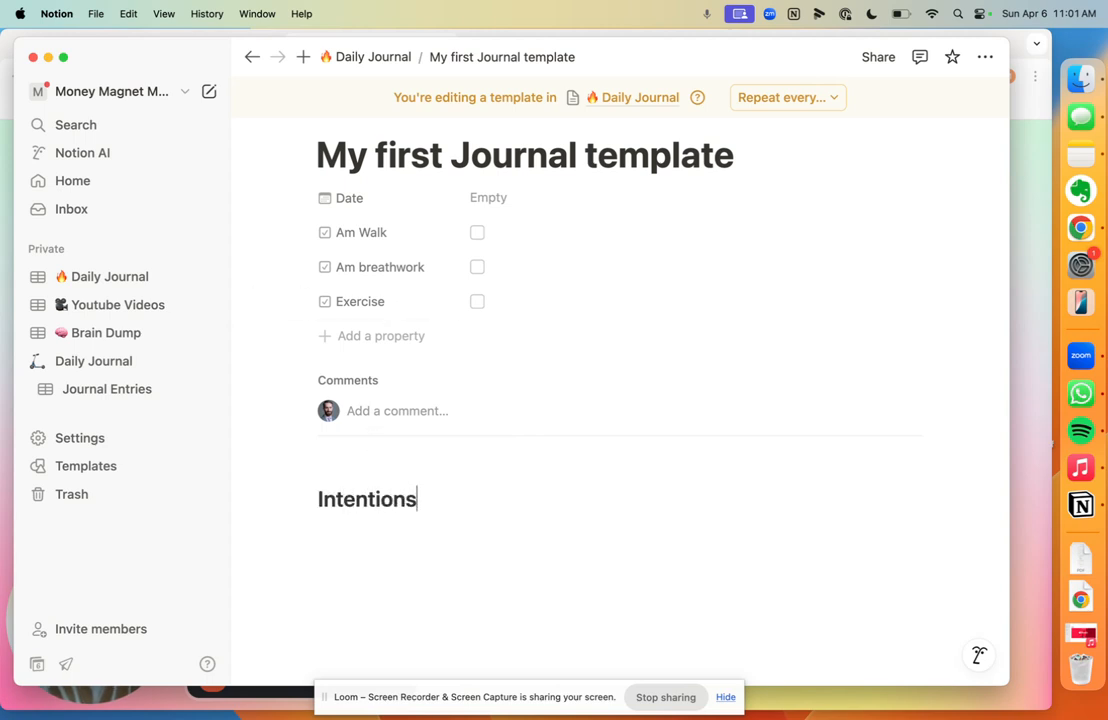
key("Return")
scroll(620, 400, "down", 2)
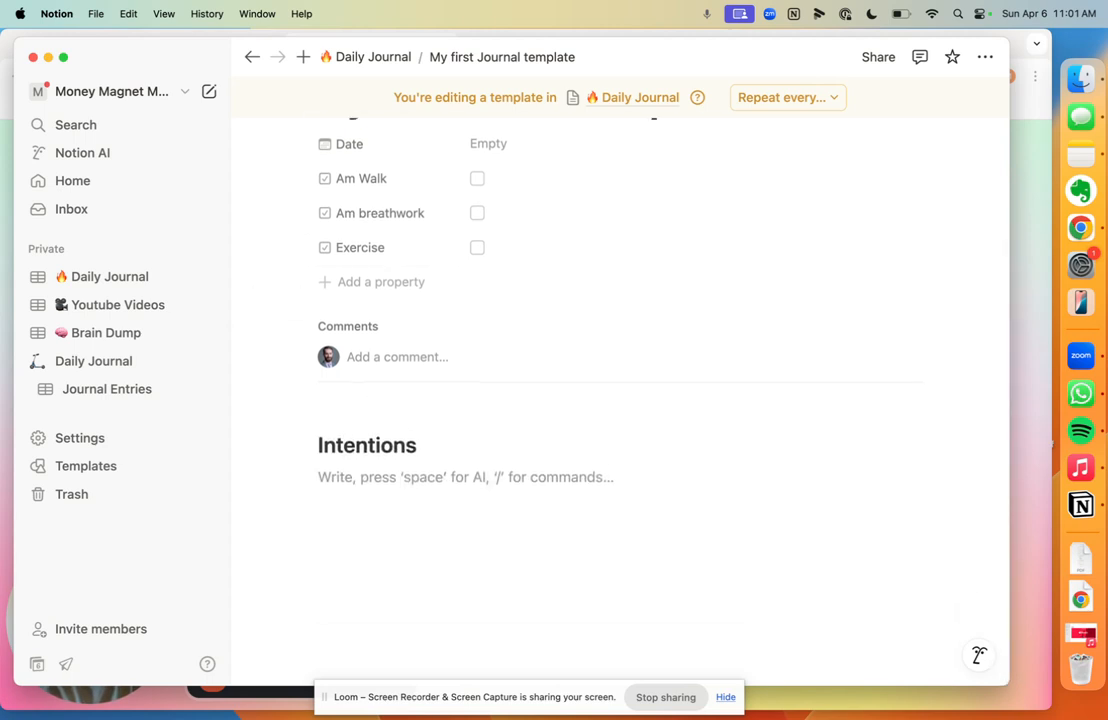
type("W")
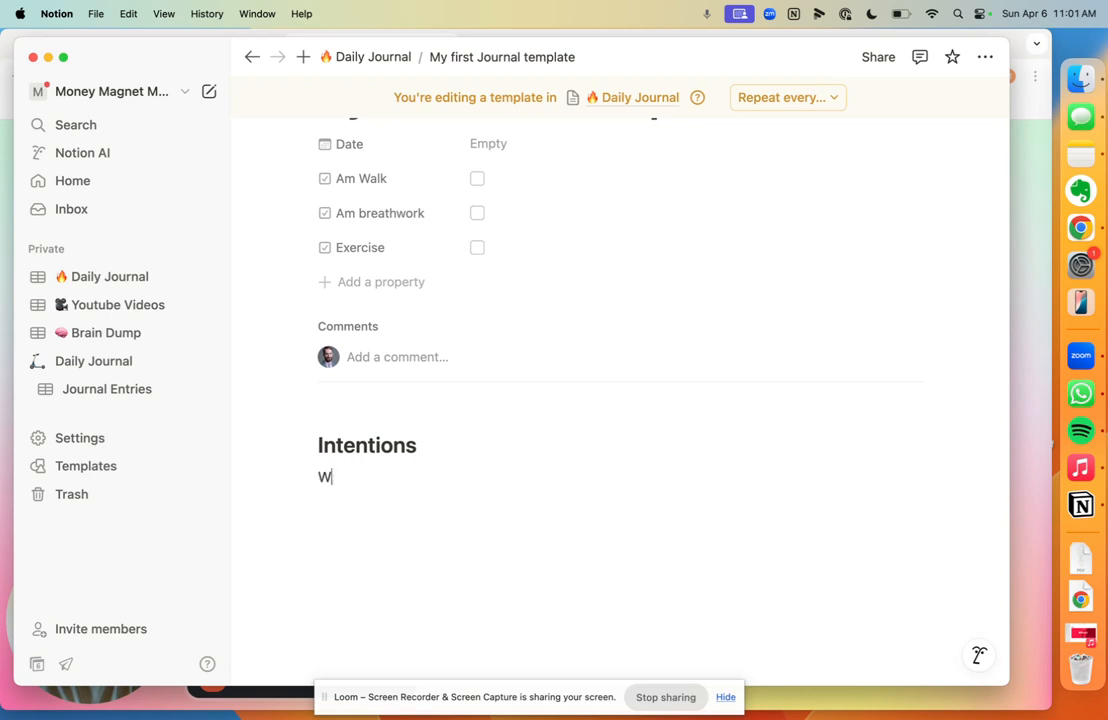
type("hat are you grateful for?")
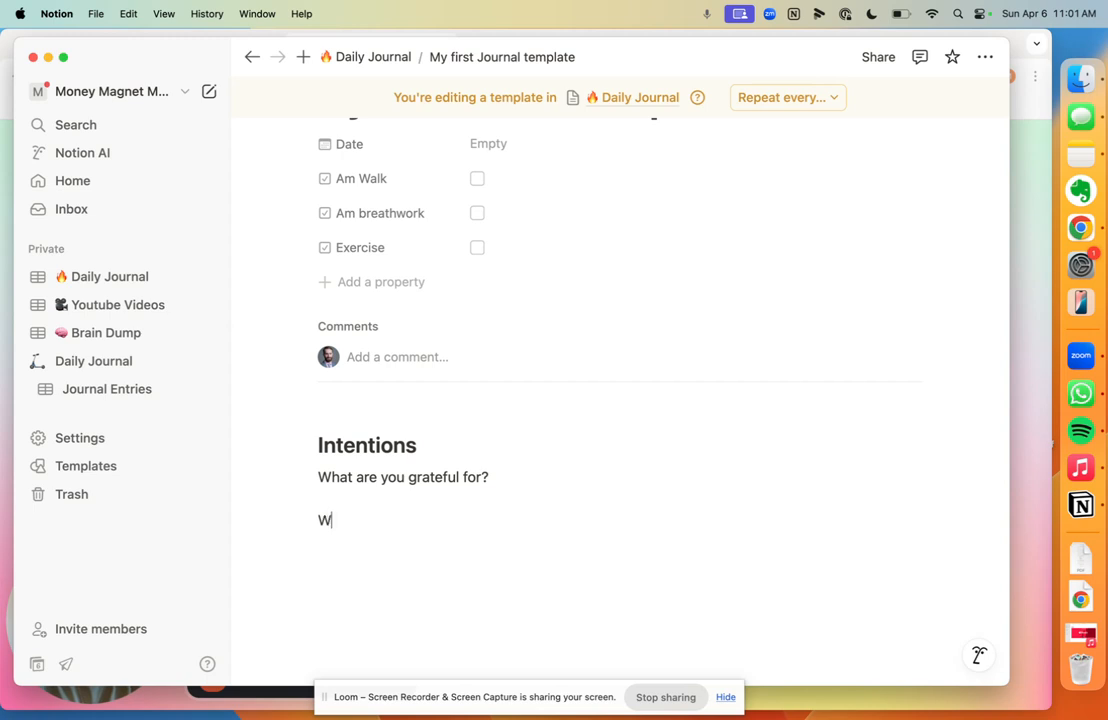
Step: Add the prompts 'What are your priorities for today? (3 or less)' and 'What would make today a success?'
type("are your ")
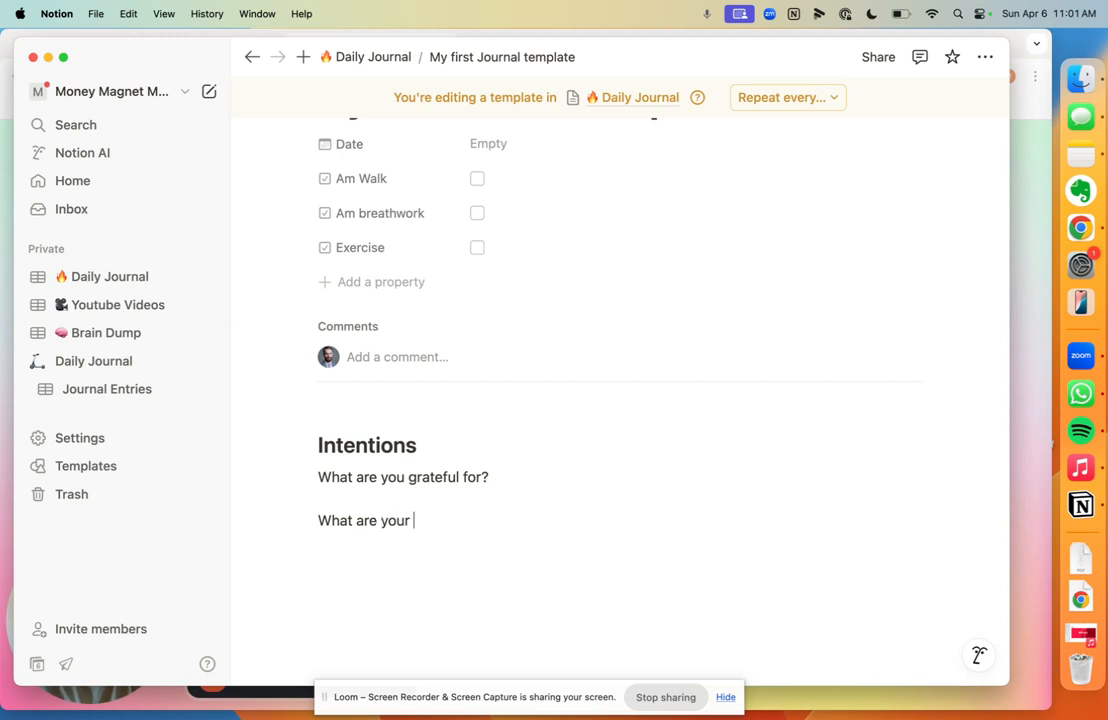
type("priorities fo toda")
key("BackSpace")
key("BackSpace")
key("BackSpace")
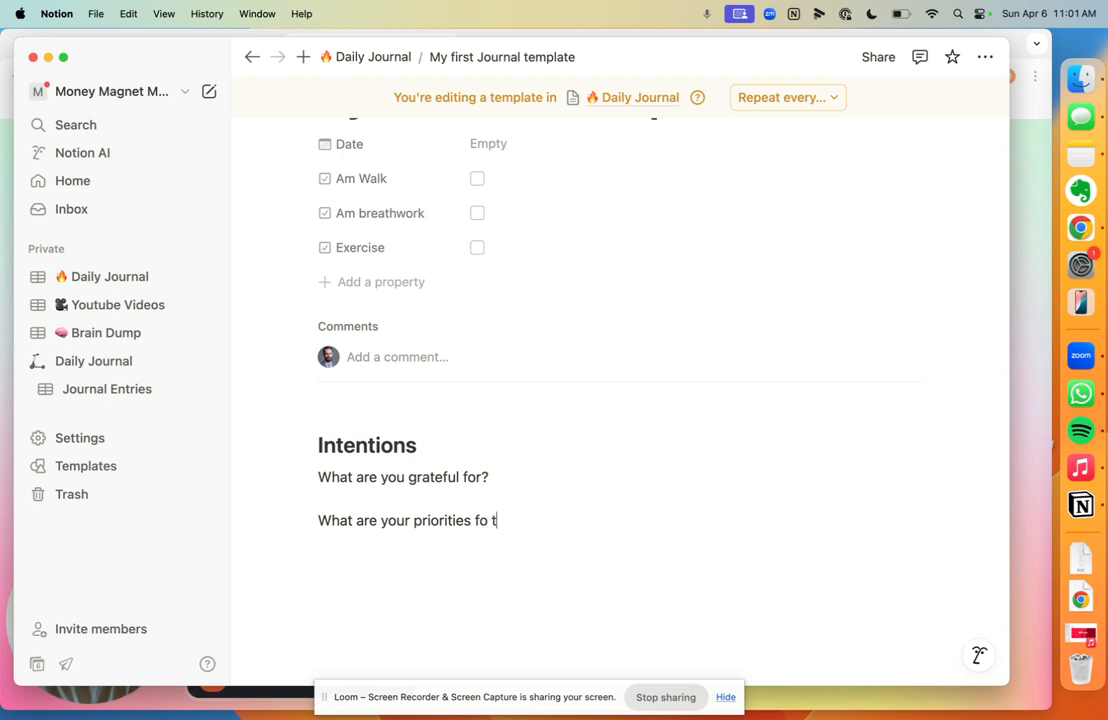
type("oday? (3 or less")
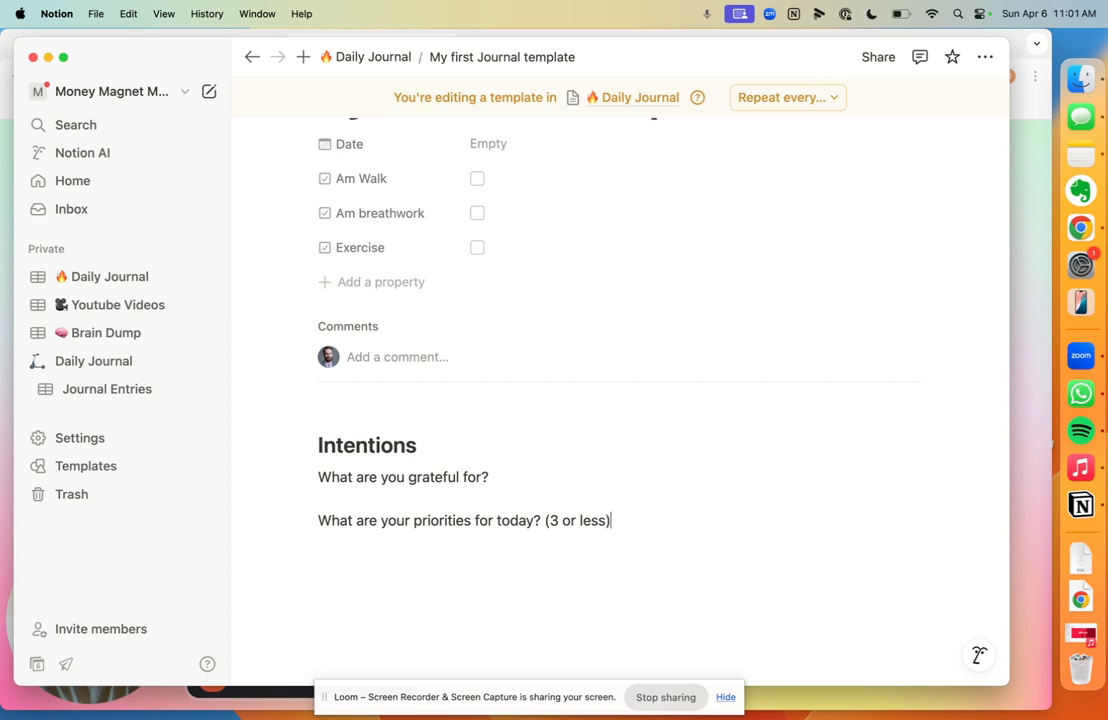
key("Return")
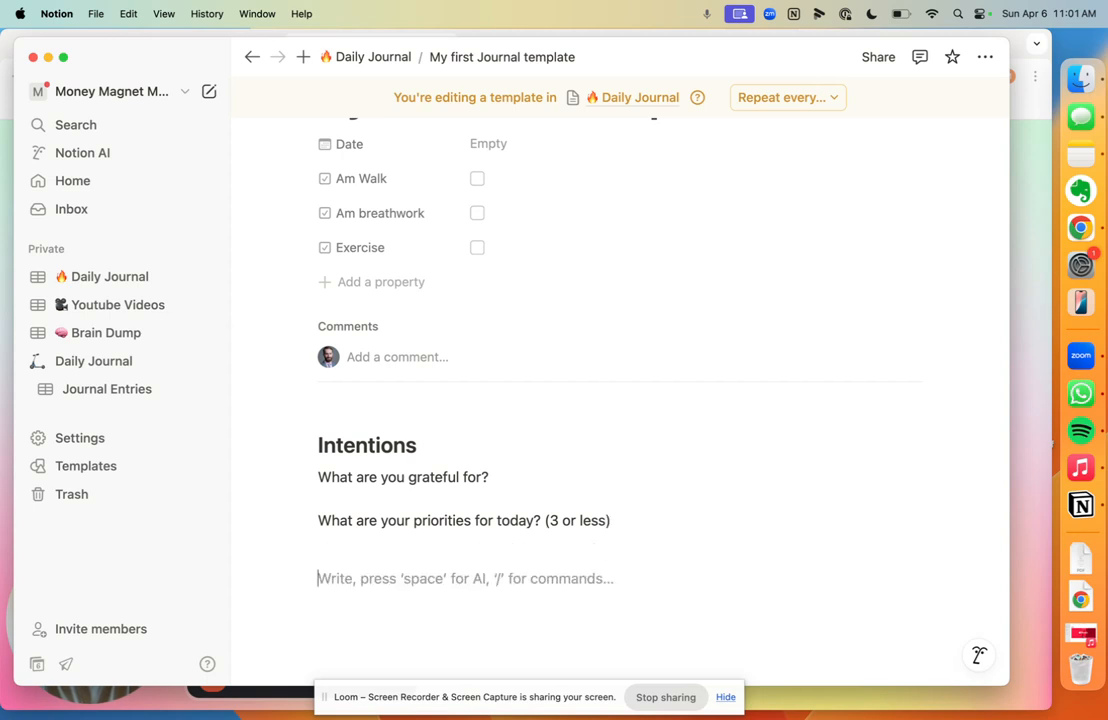
type("Wha")
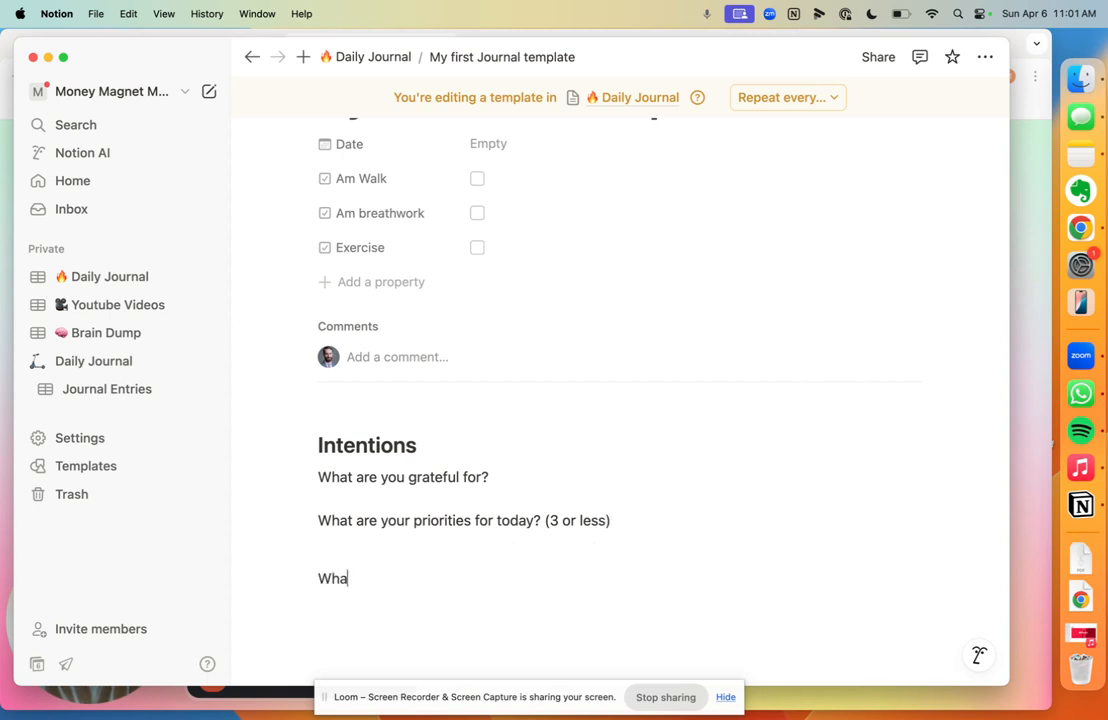
type("t would make today succ")
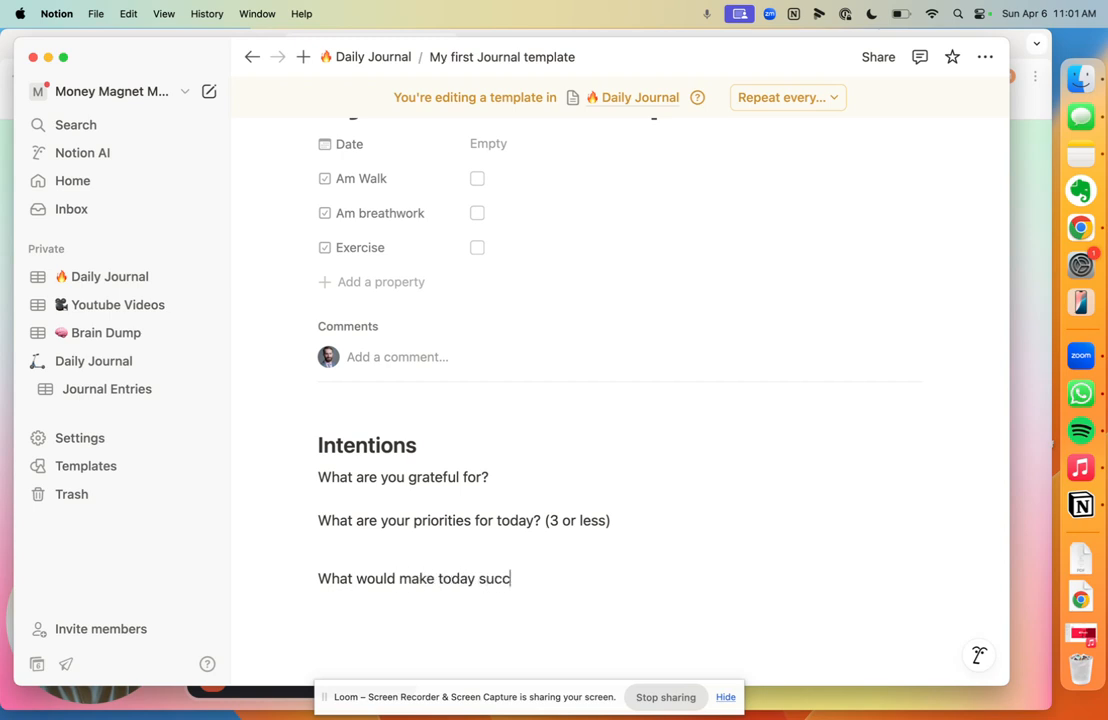
type("esful?")
right_click(512, 577)
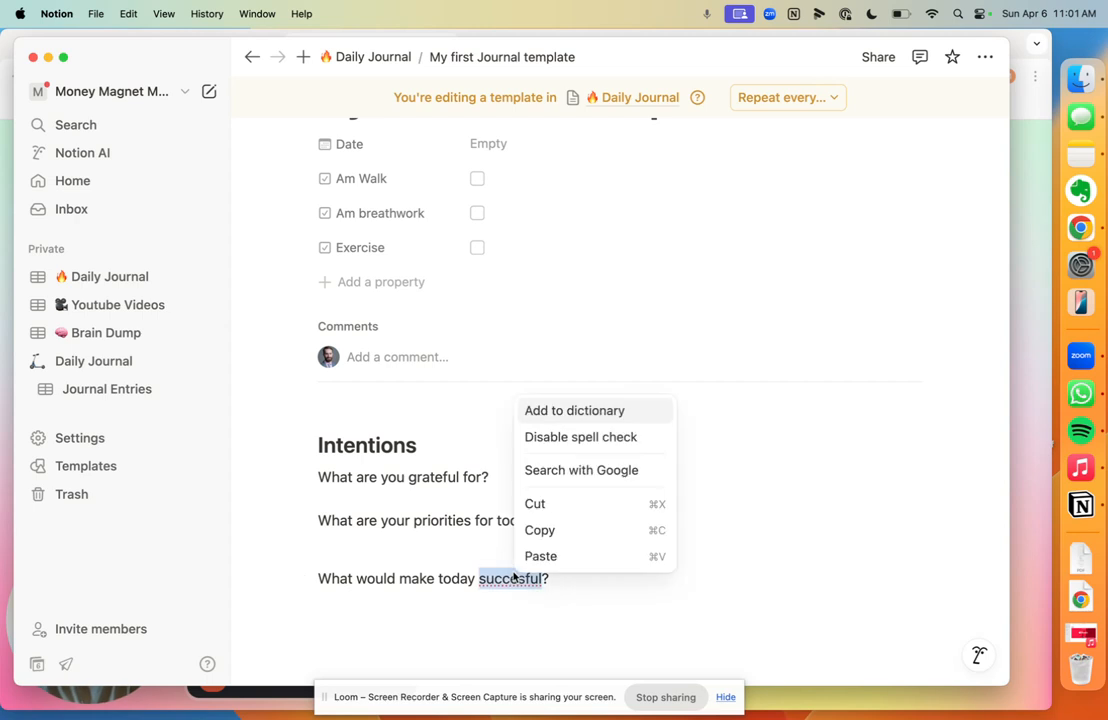
left_click(483, 514)
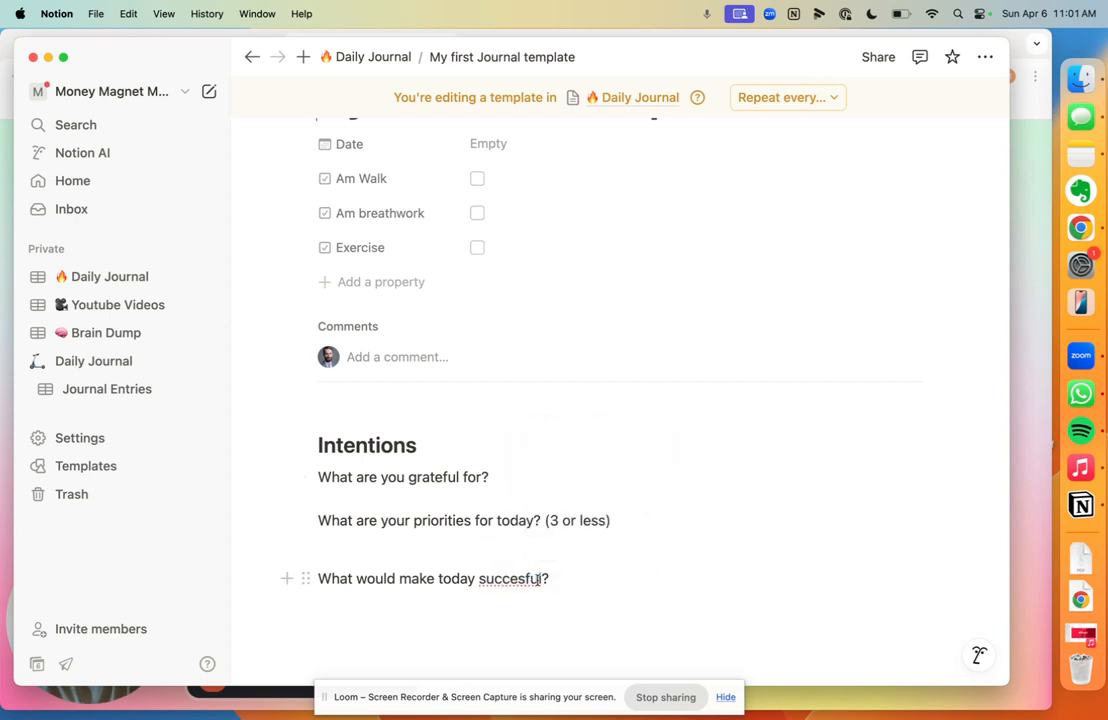
key("BackSpace")
key("BackSpace")
key("BackSpace")
key("BackSpace")
key("BackSpace")
key("BackSpace")
key("BackSpace")
key("BackSpace")
key("BackSpace")
key("BackSpace")
key("BackSpace")
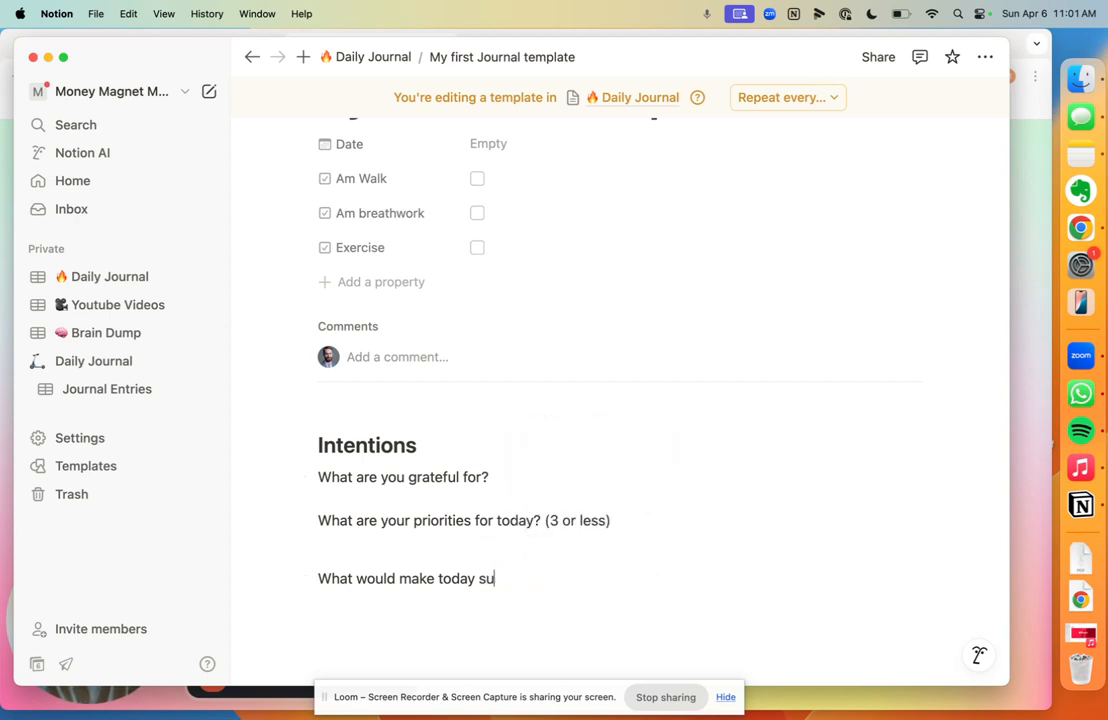
type("a success")
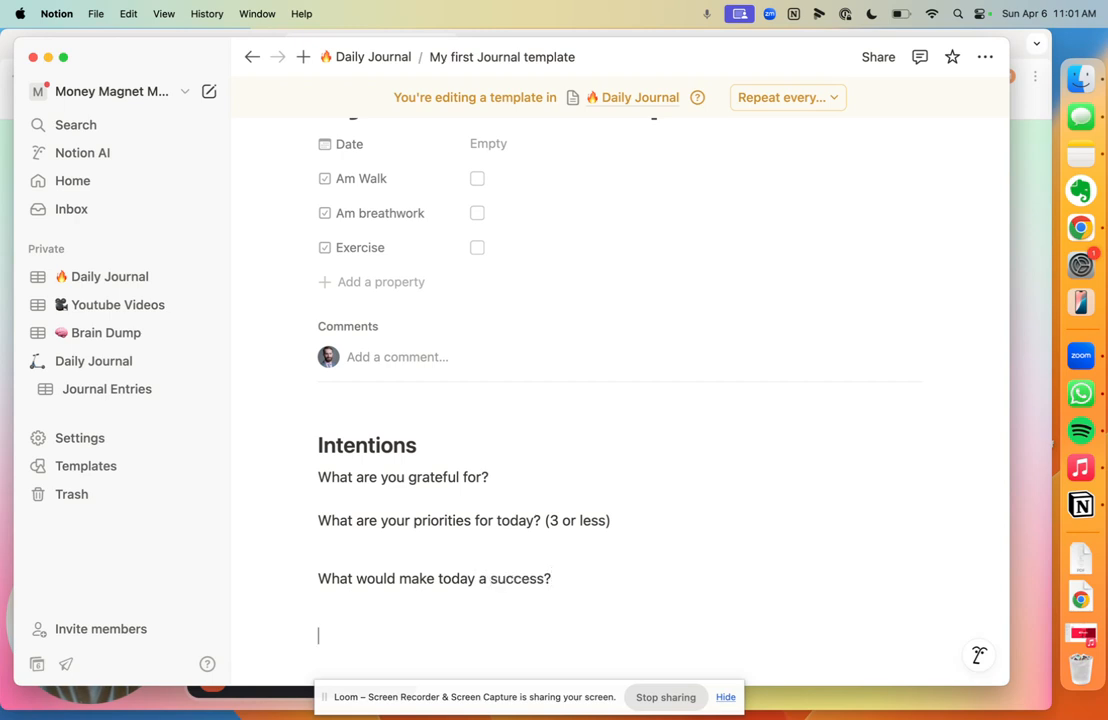
Step: Add a Heading 2 reading 'Reflections' below the Intentions prompts
key("Return")
type("/")
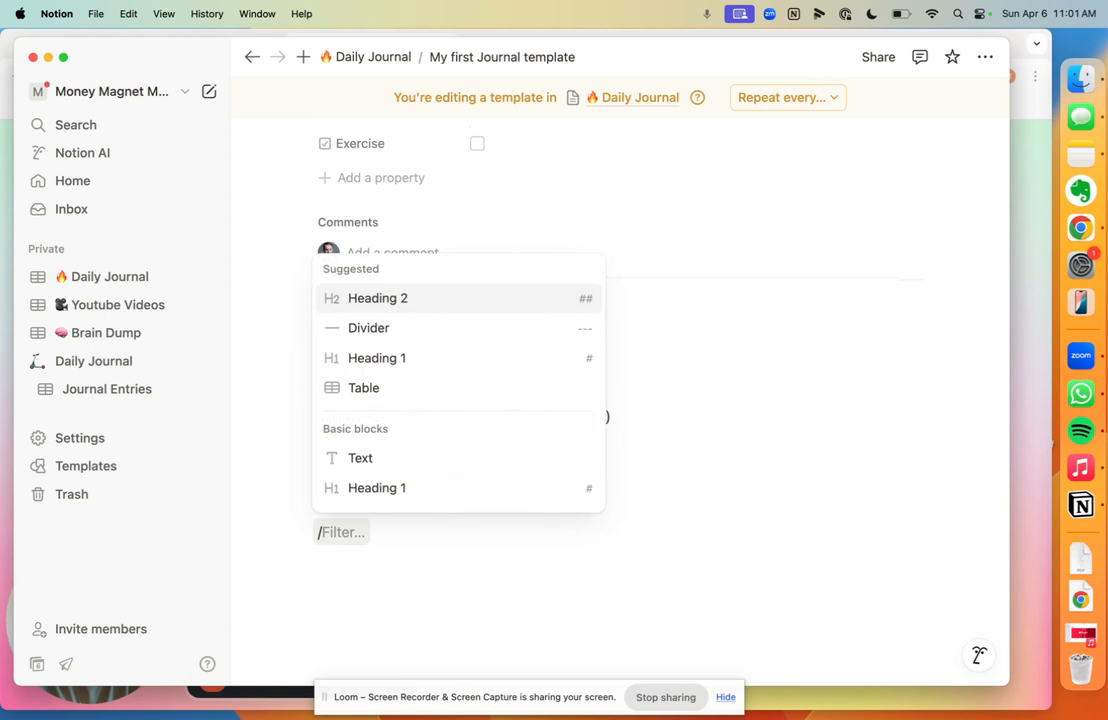
key("Return")
type("Rfel")
key("BackSpace")
key("BackSpace")
key("BackSpace")
type("eflec")
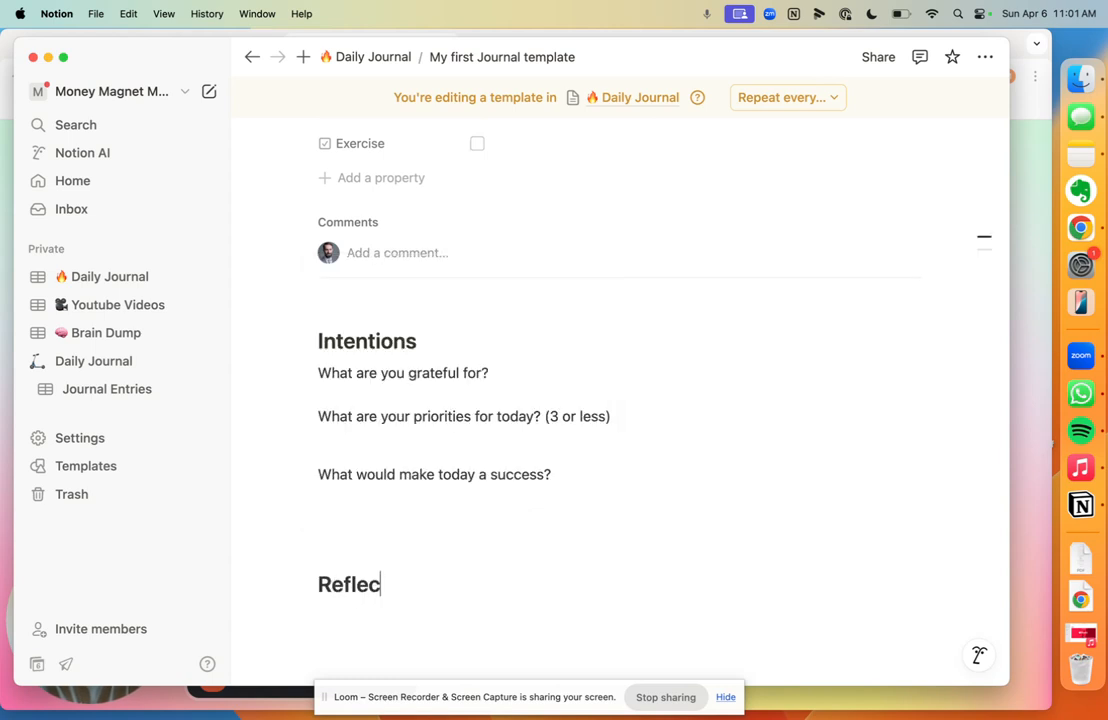
type("tions")
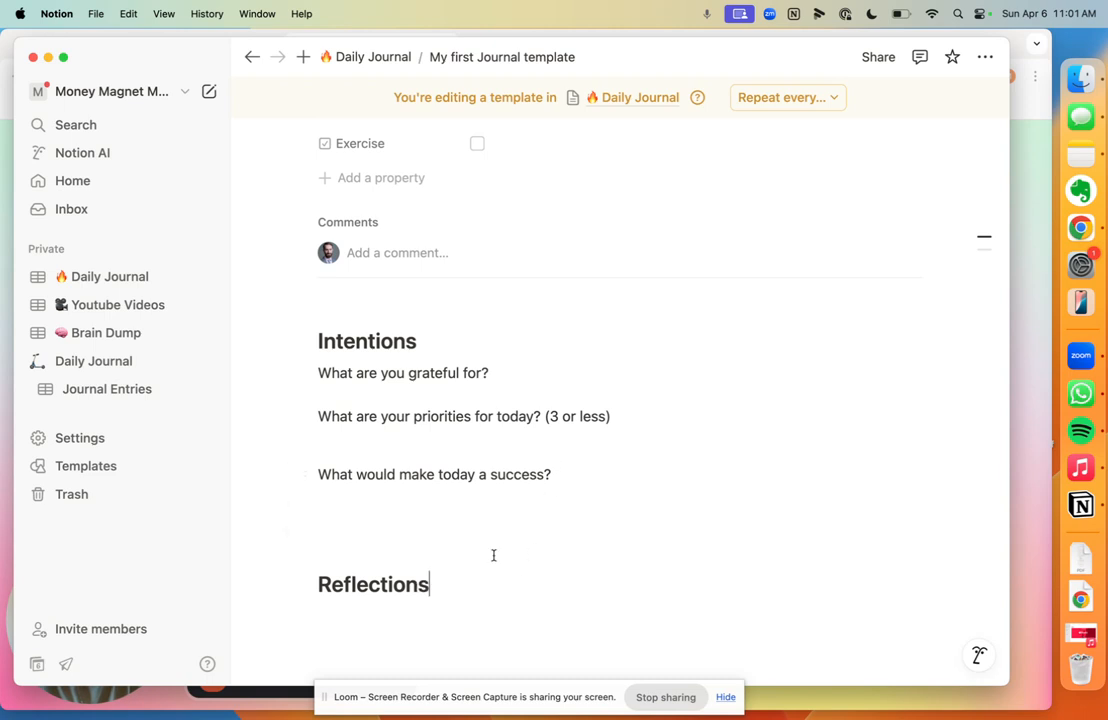
key("Return")
Step: List the prompts 'What worked well?', 'What did not work well?' and 'What did I learn?'
type("What worked w")
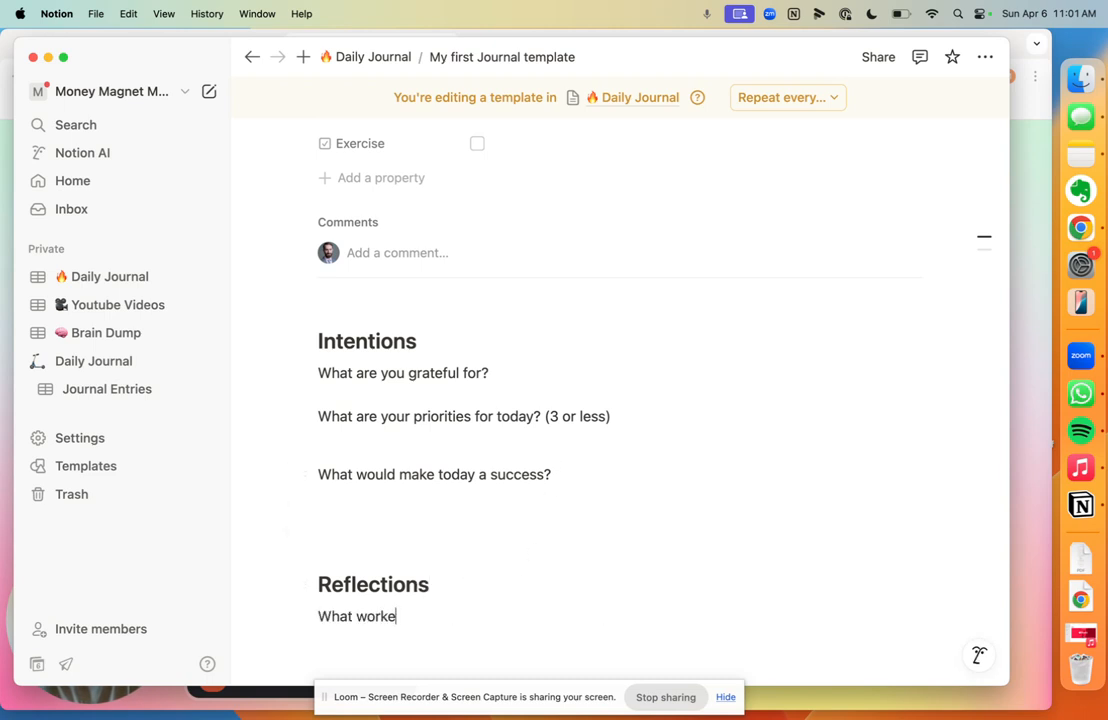
key("BackSpace")
key("BackSpace")
type("well?")
key("Return")
key("Return")
type("What did not work well?What did")
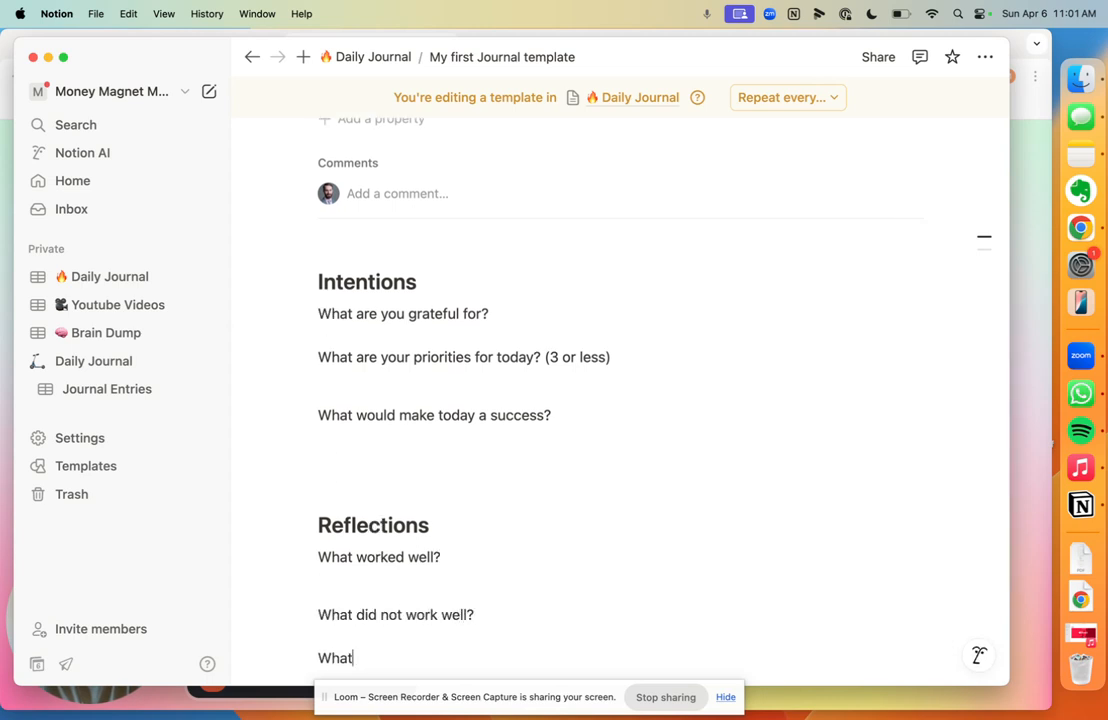
type(" I learn?")
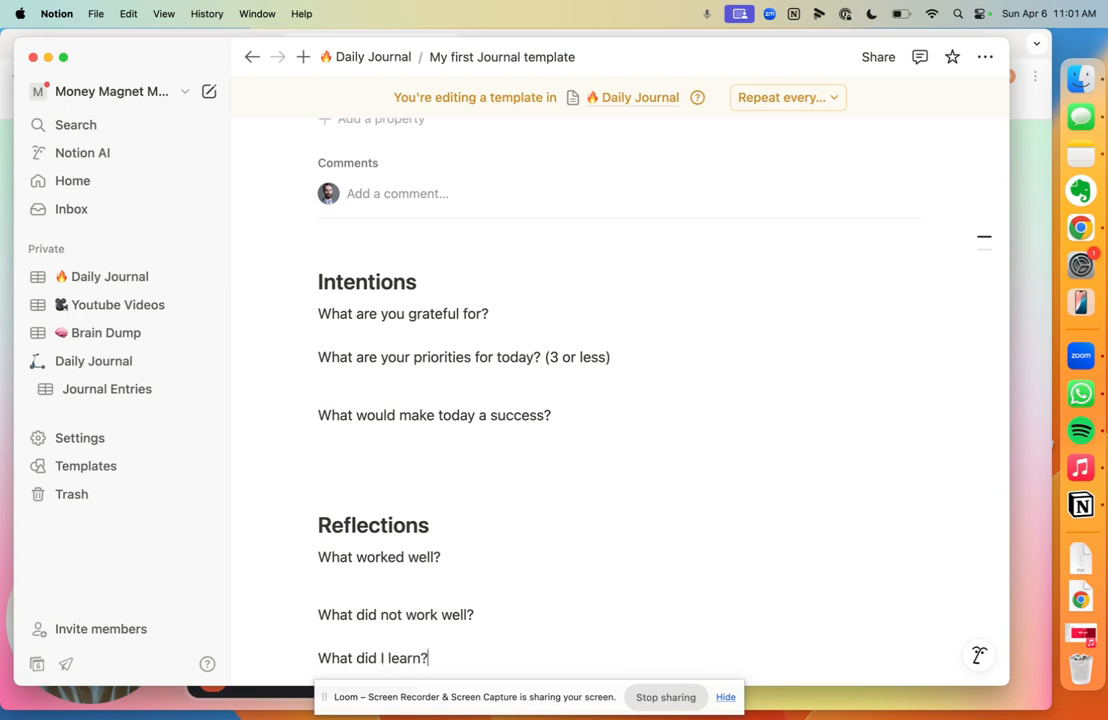
scroll(633, 544, "down", 3)
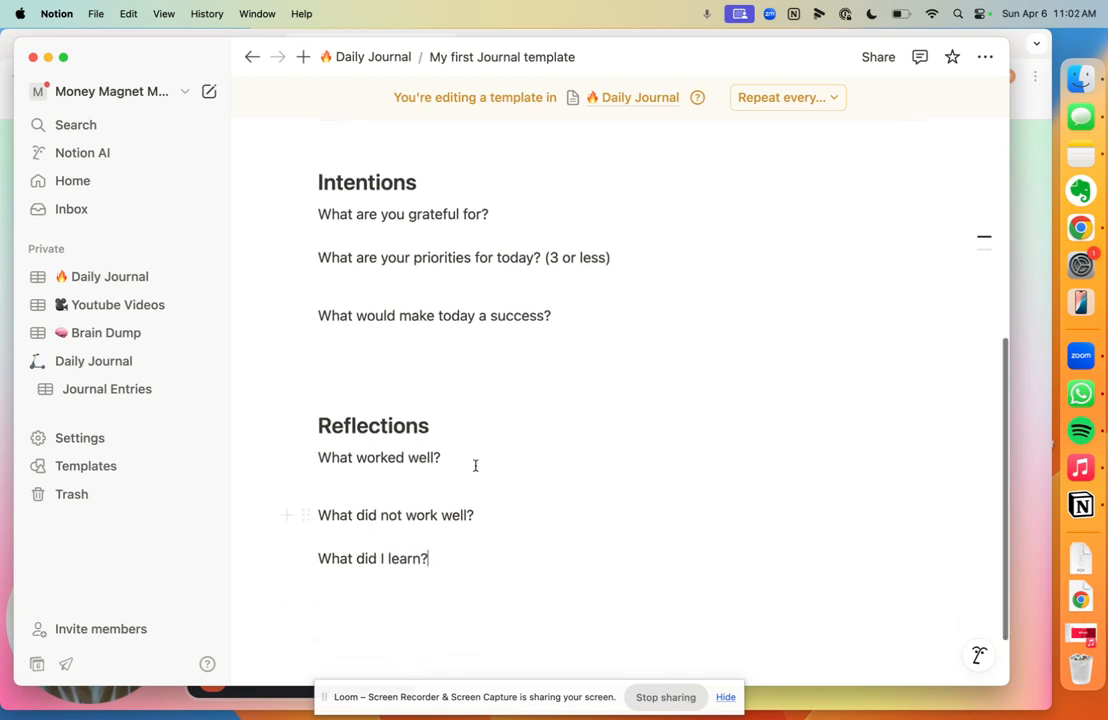
Step: Insert a divider above the Reflections heading and delete the empty blocks on either side
left_click(365, 379)
type("/div")
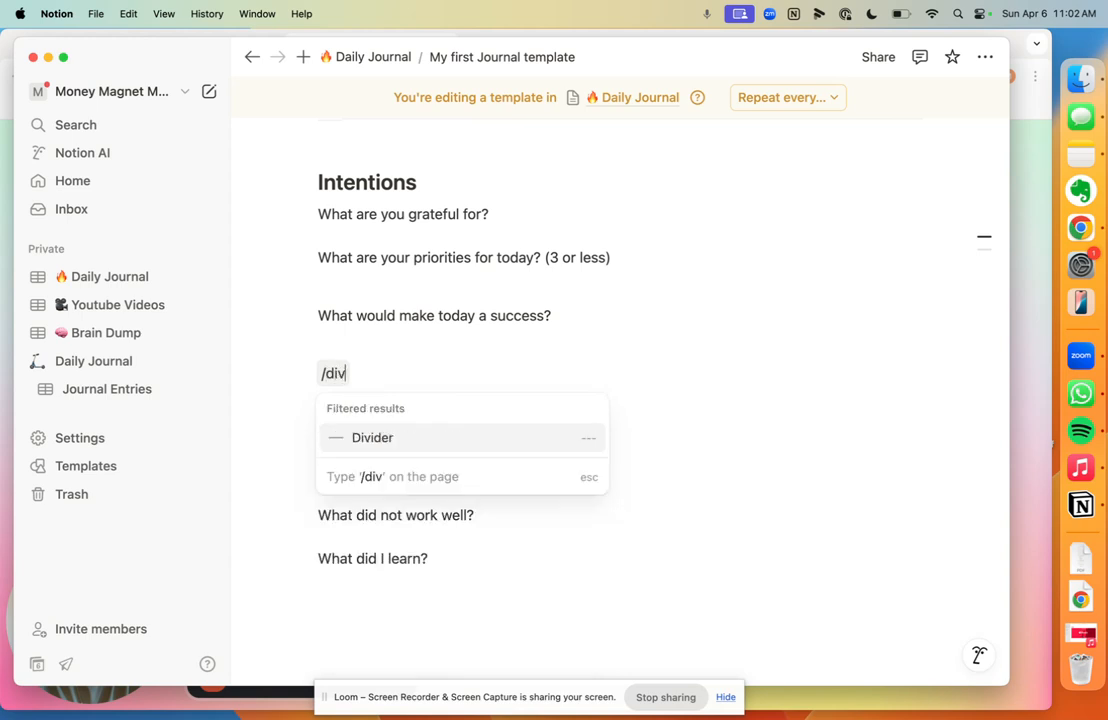
key("Return")
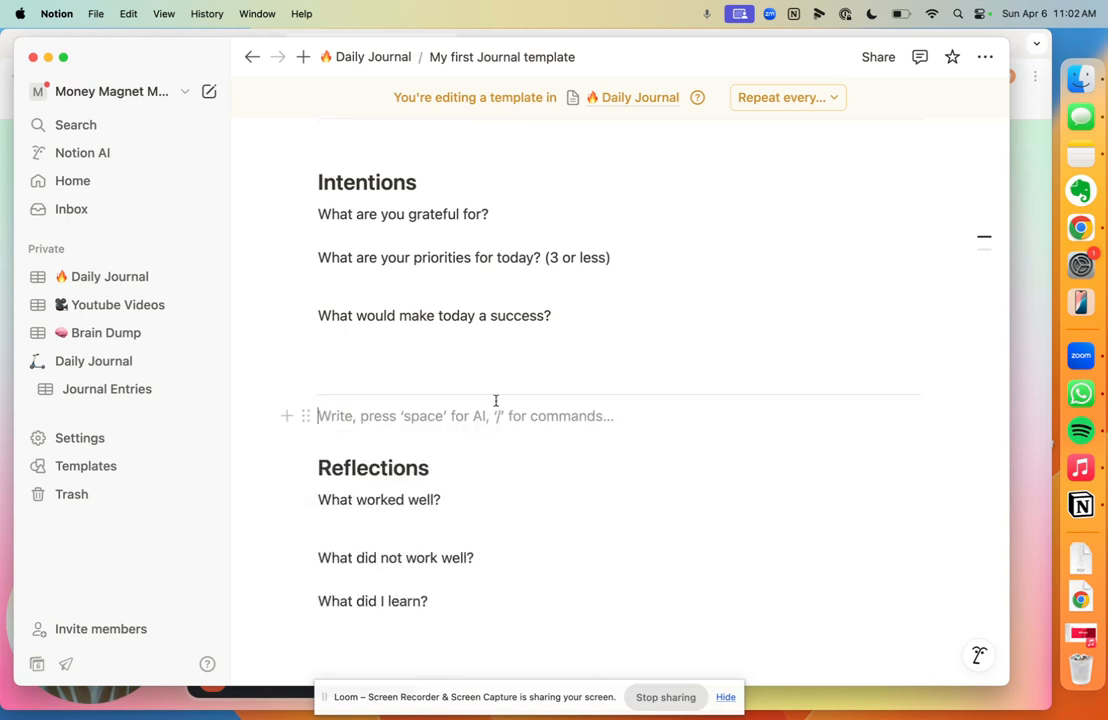
key("Up")
key("BackSpace")
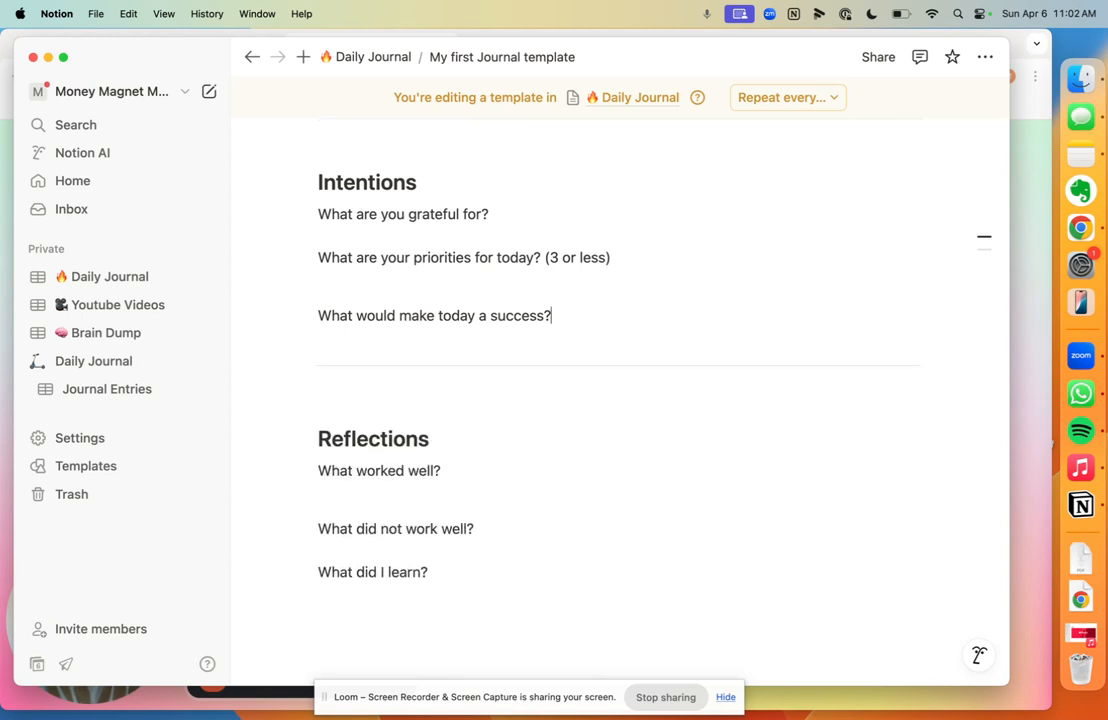
left_click(380, 401)
key("BackSpace")
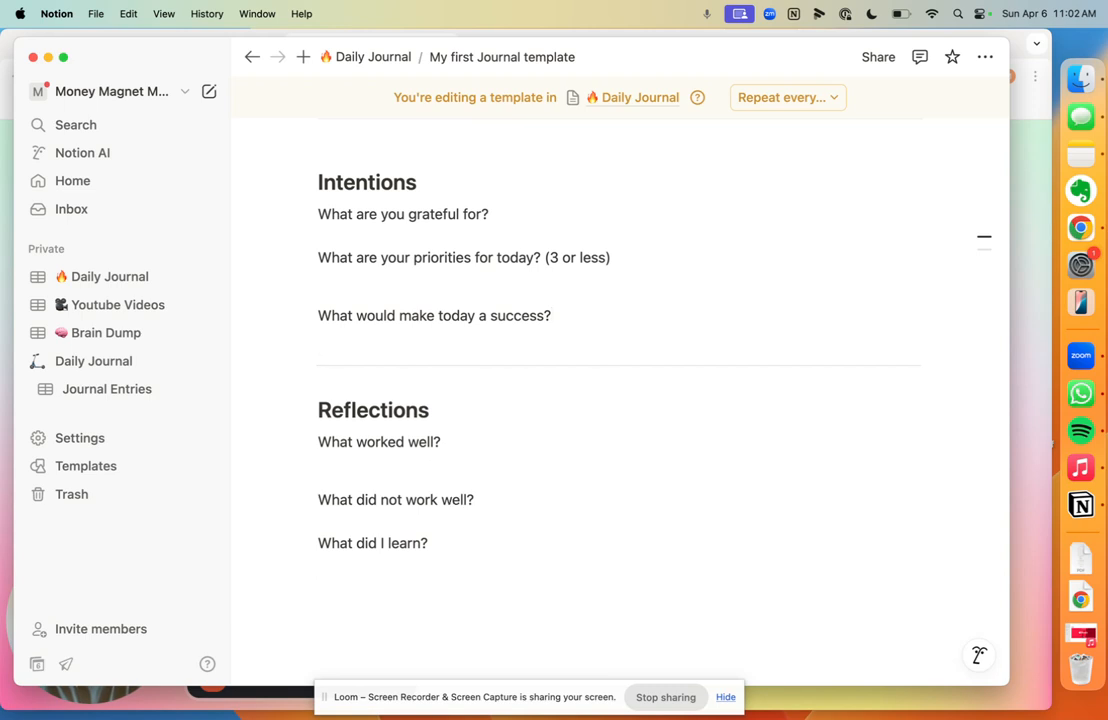
scroll(630, 380, "up", 2)
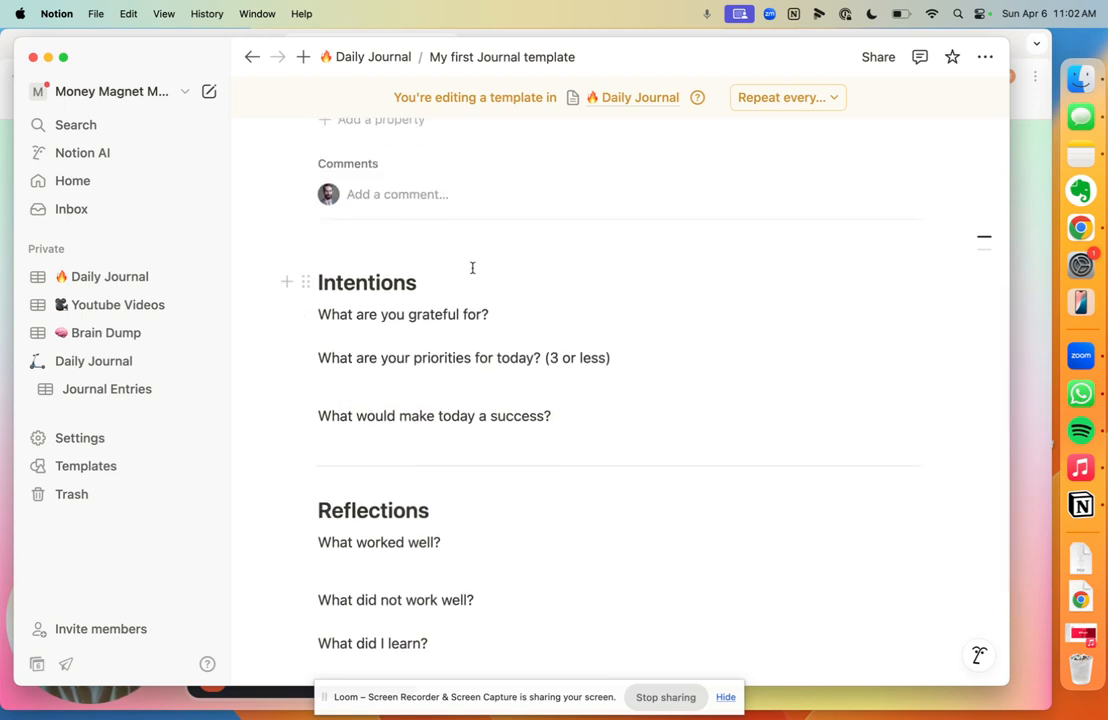
scroll(472, 268, "up", 2)
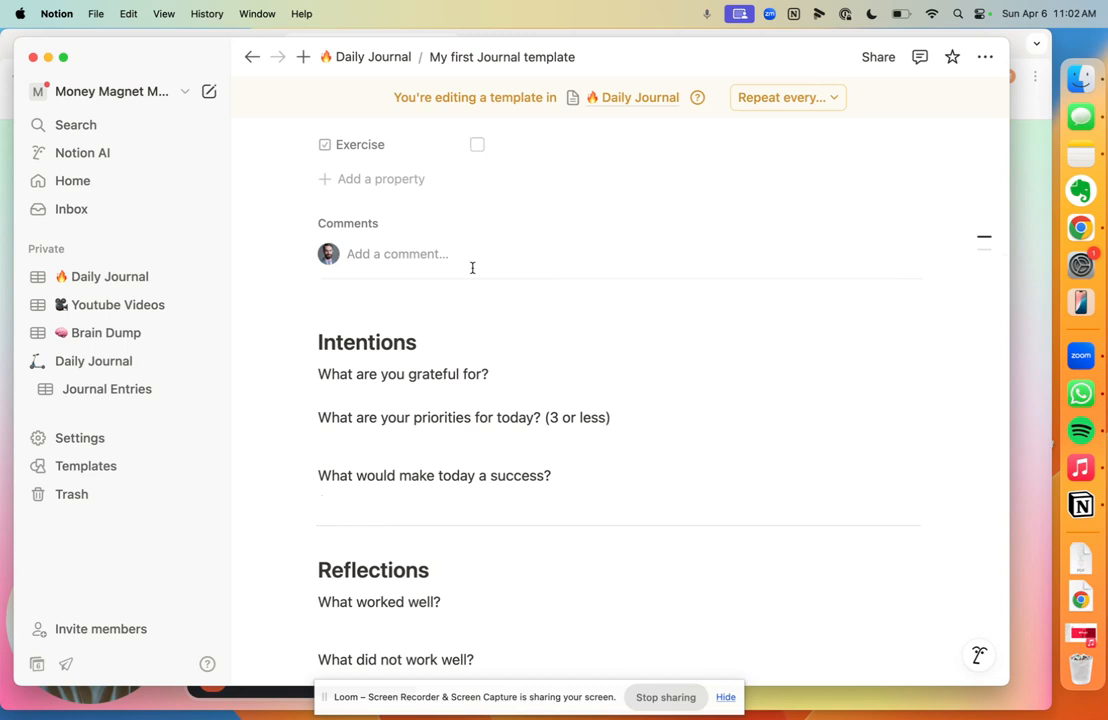
scroll(472, 268, "up", 5)
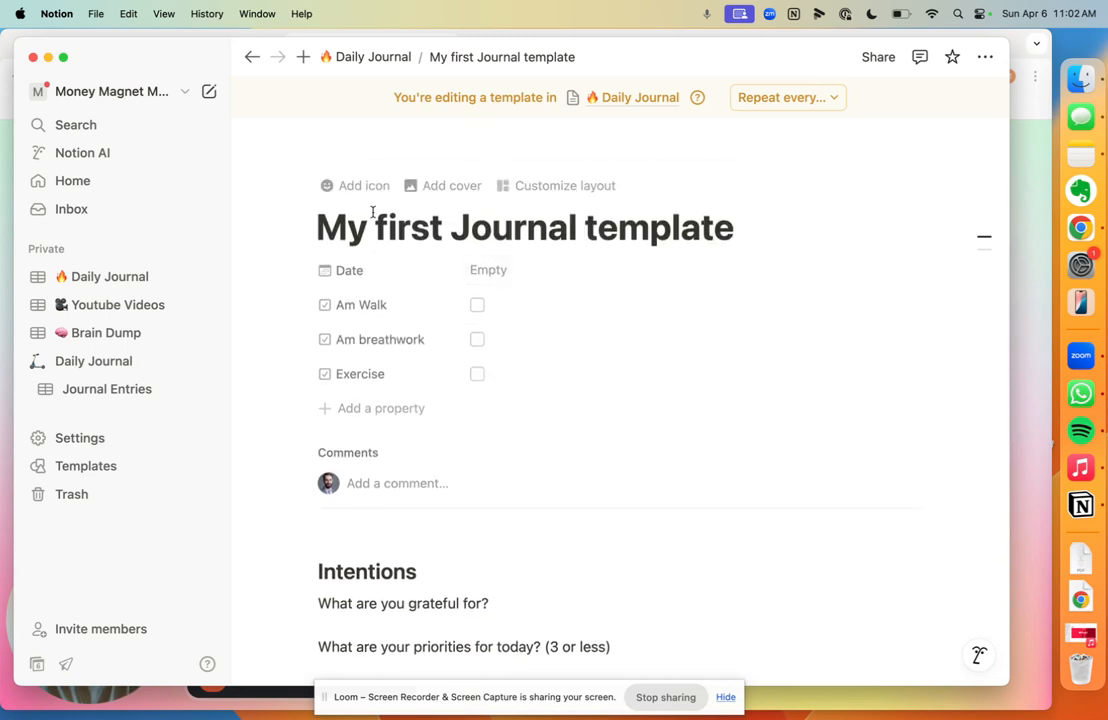
Step: Leave the template and return to the Daily Journal's April 2025 Calendar view
left_click(252, 57)
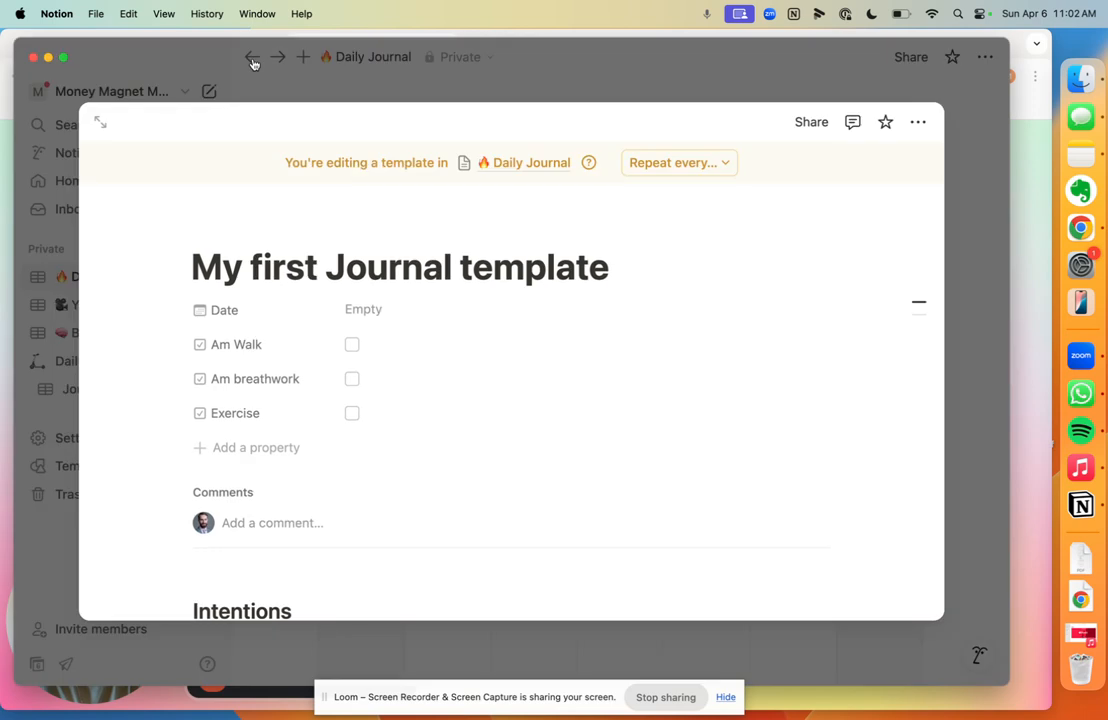
left_click(674, 66)
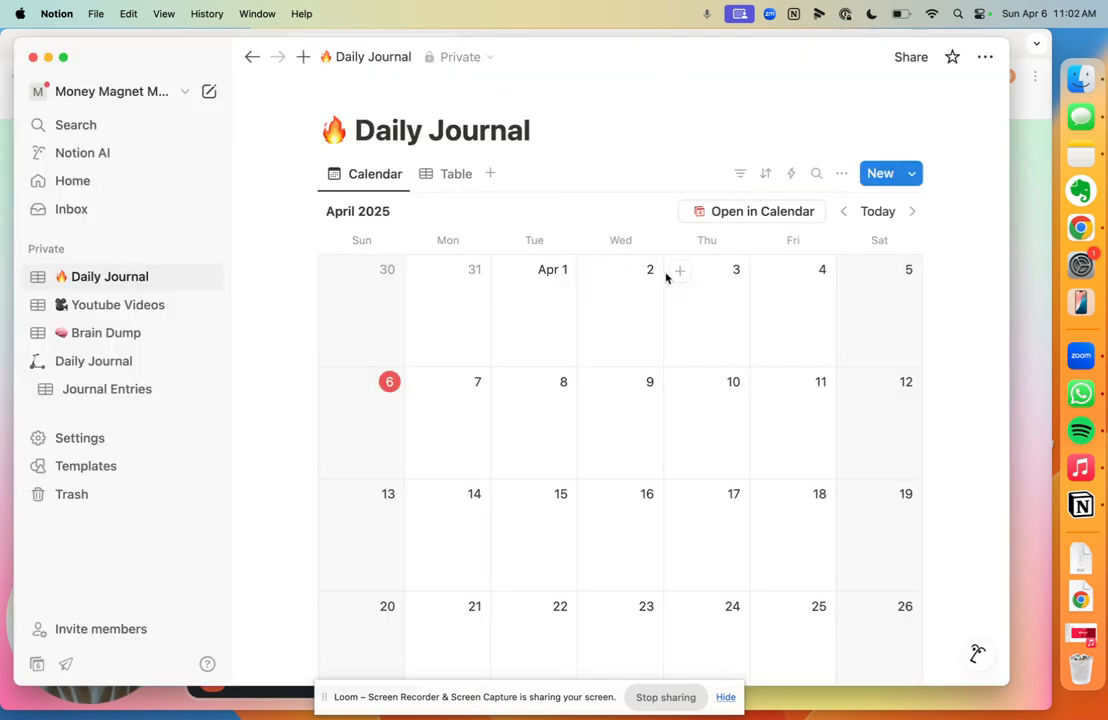
left_click(444, 178)
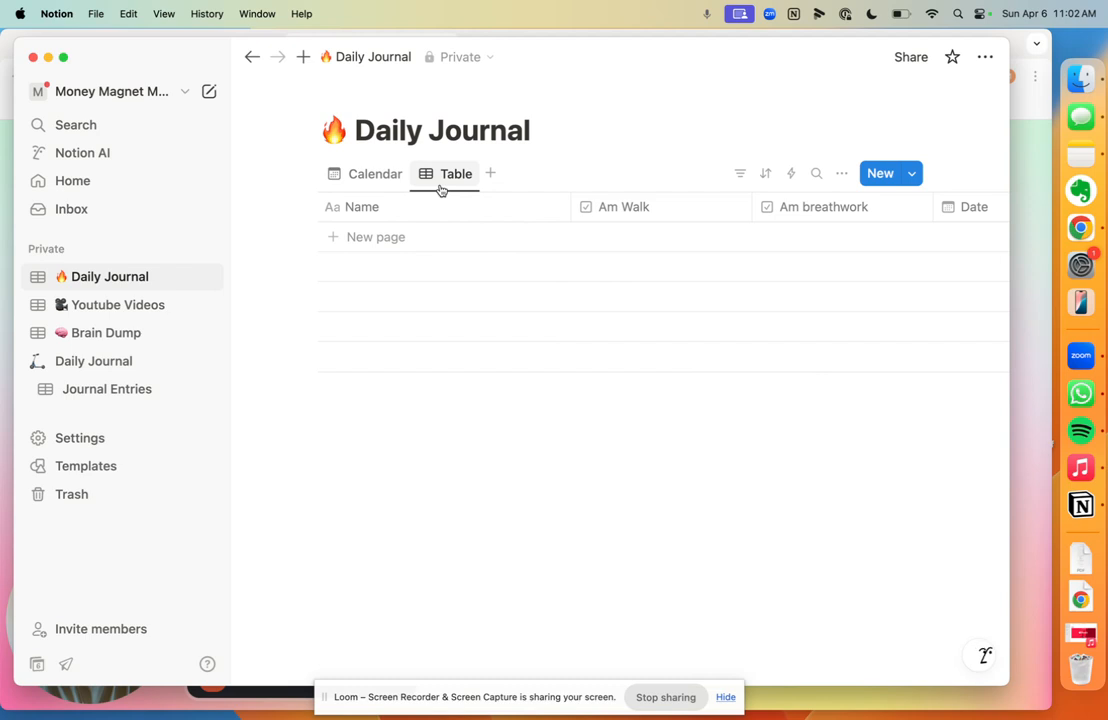
left_click(390, 180)
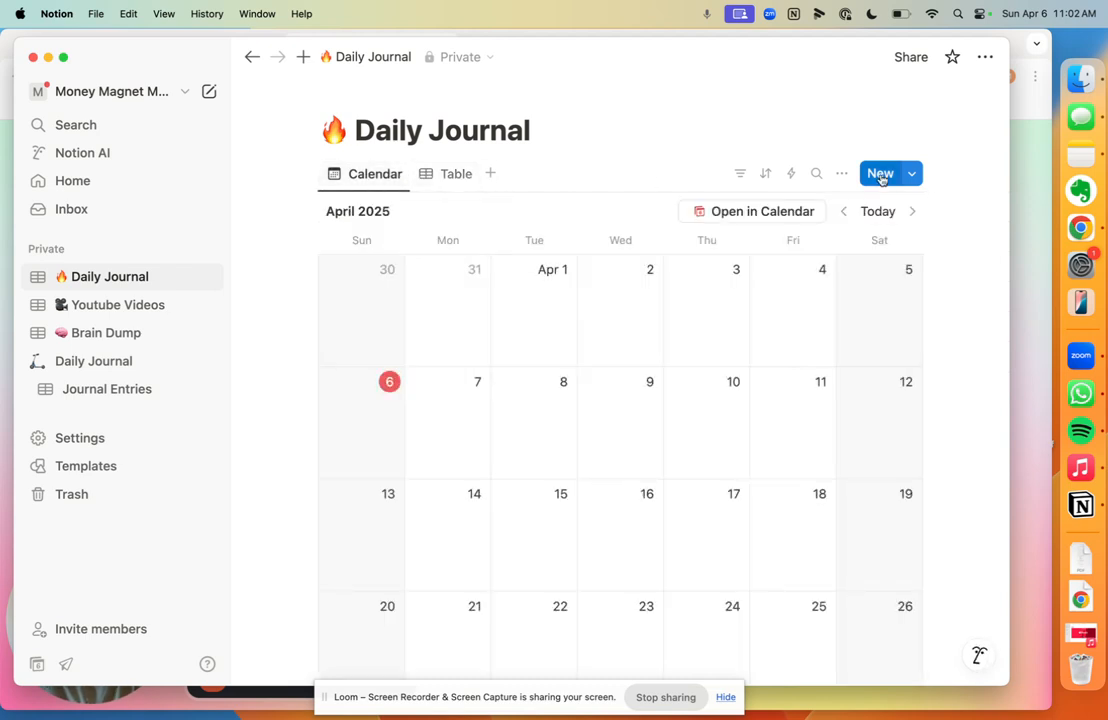
Step: Add a new Daily Journal page and apply 'My first Journal template' to it
left_click(880, 174)
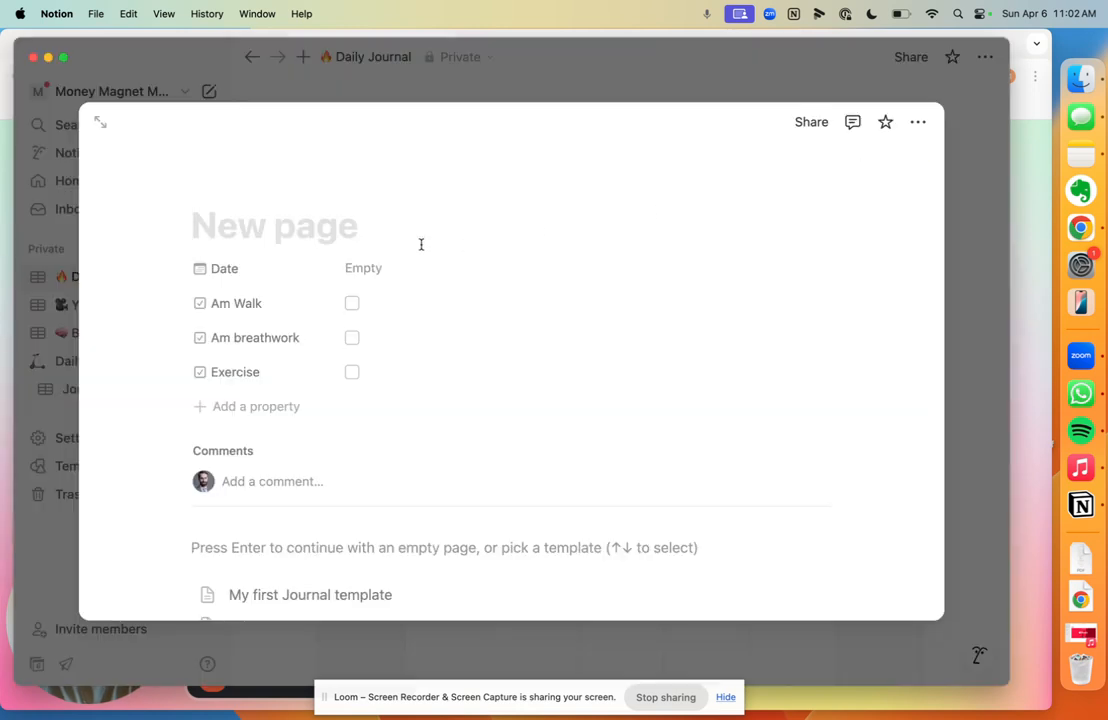
scroll(421, 244, "down", 3)
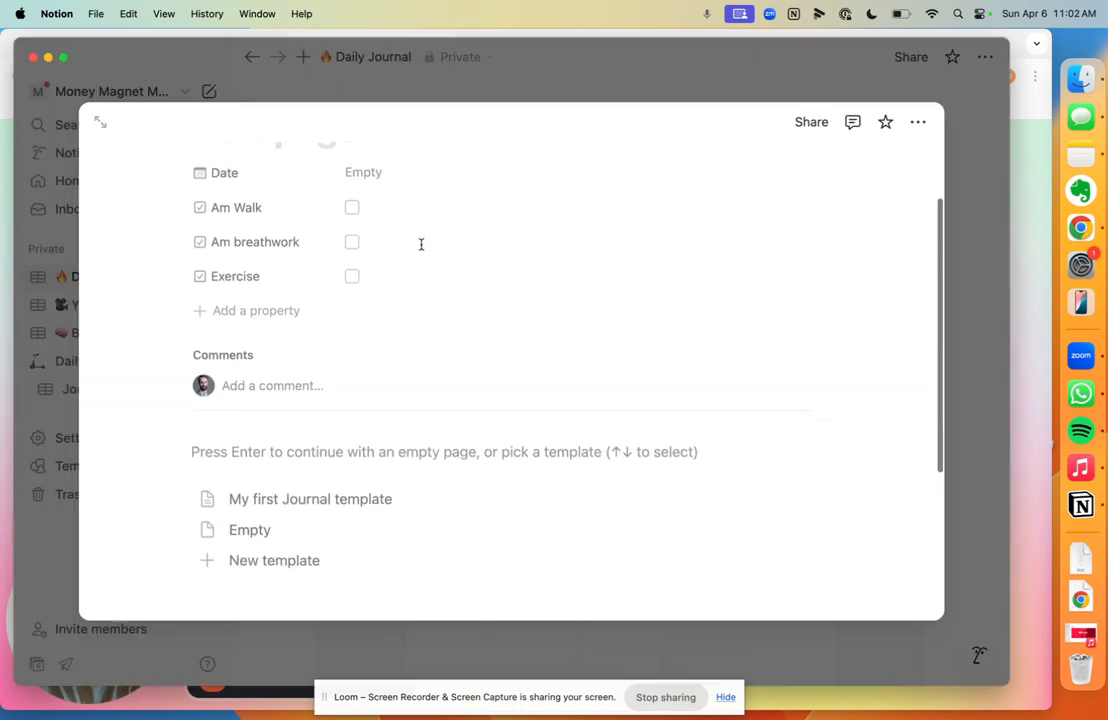
left_click(323, 466)
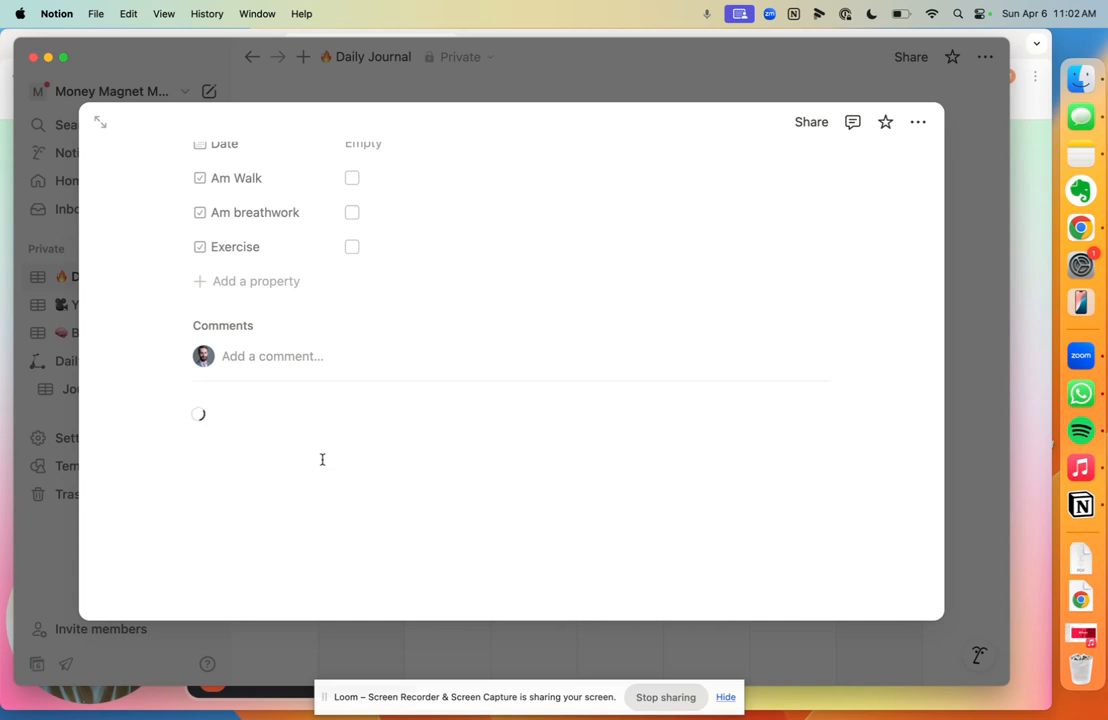
scroll(366, 379, "up", 3)
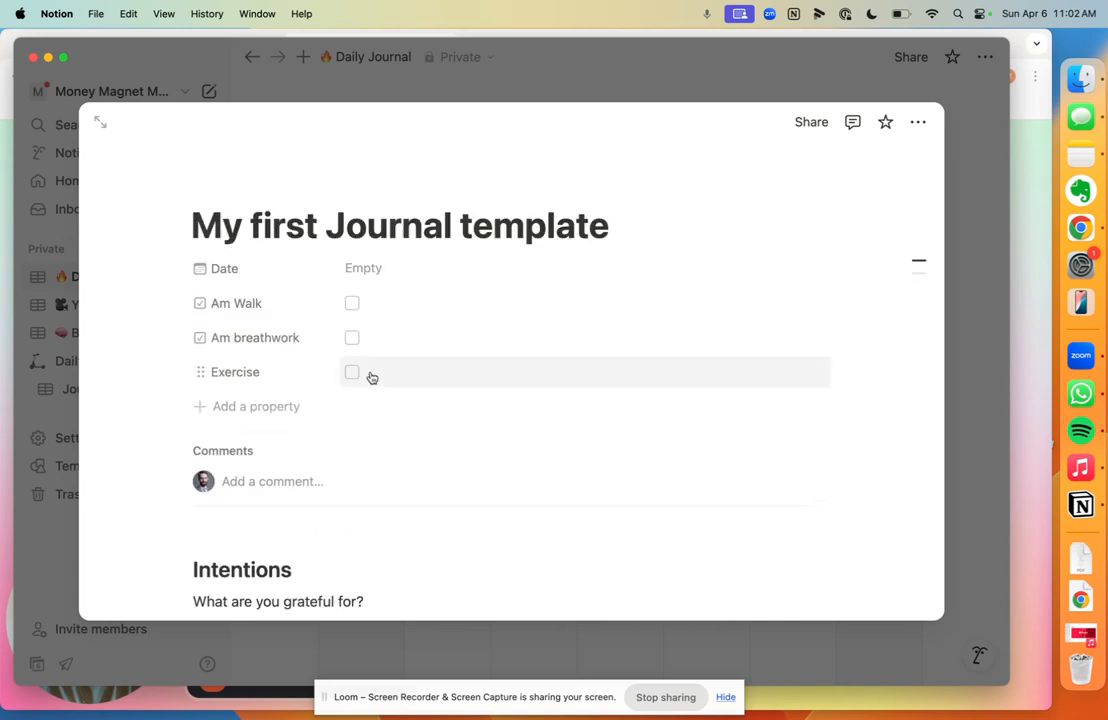
scroll(371, 373, "down", 10)
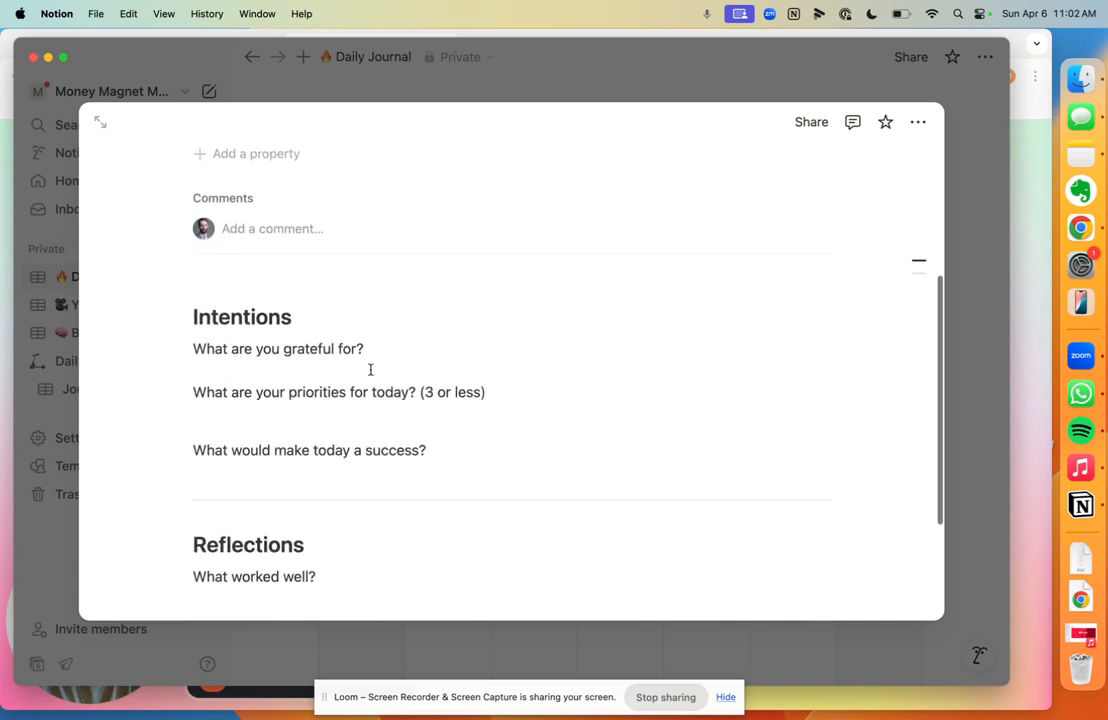
scroll(370, 369, "up", 5)
scroll(370, 369, "up", 4)
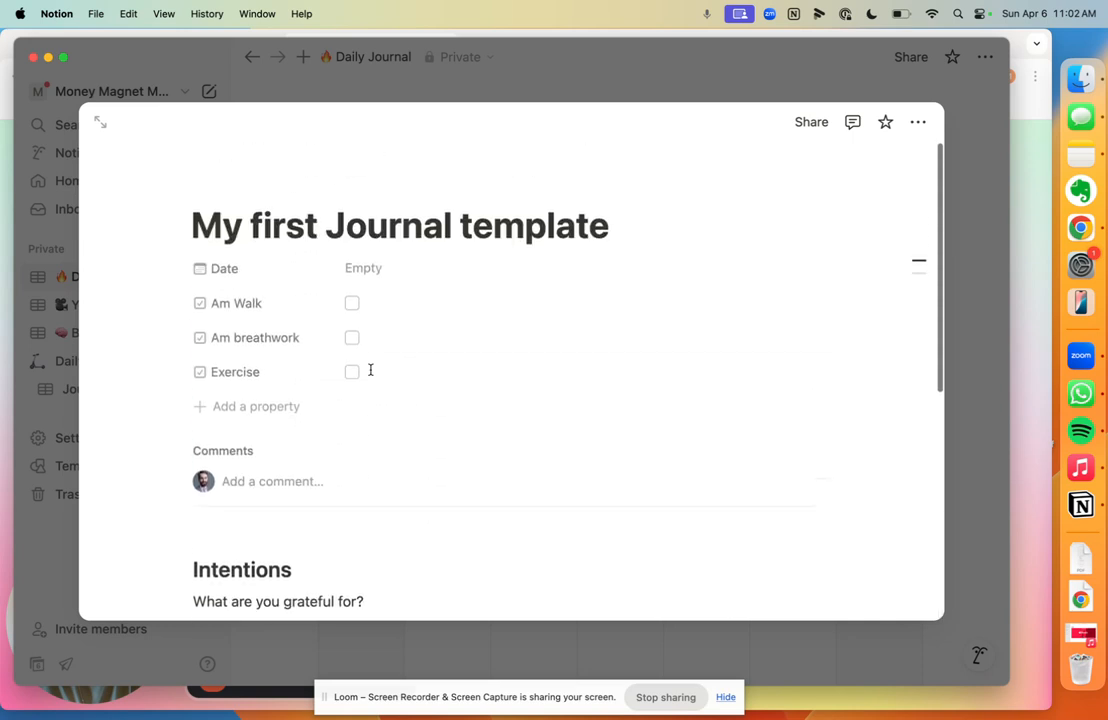
Step: Date the new journal entry April 6, 2025
left_click(368, 277)
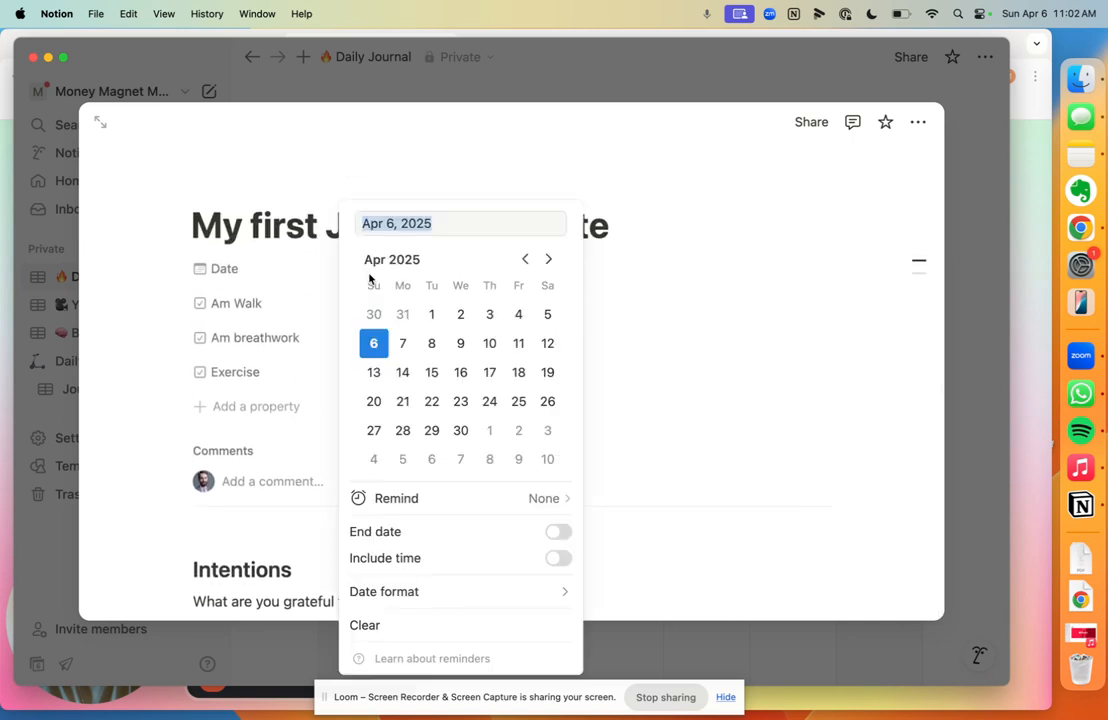
left_click(377, 344)
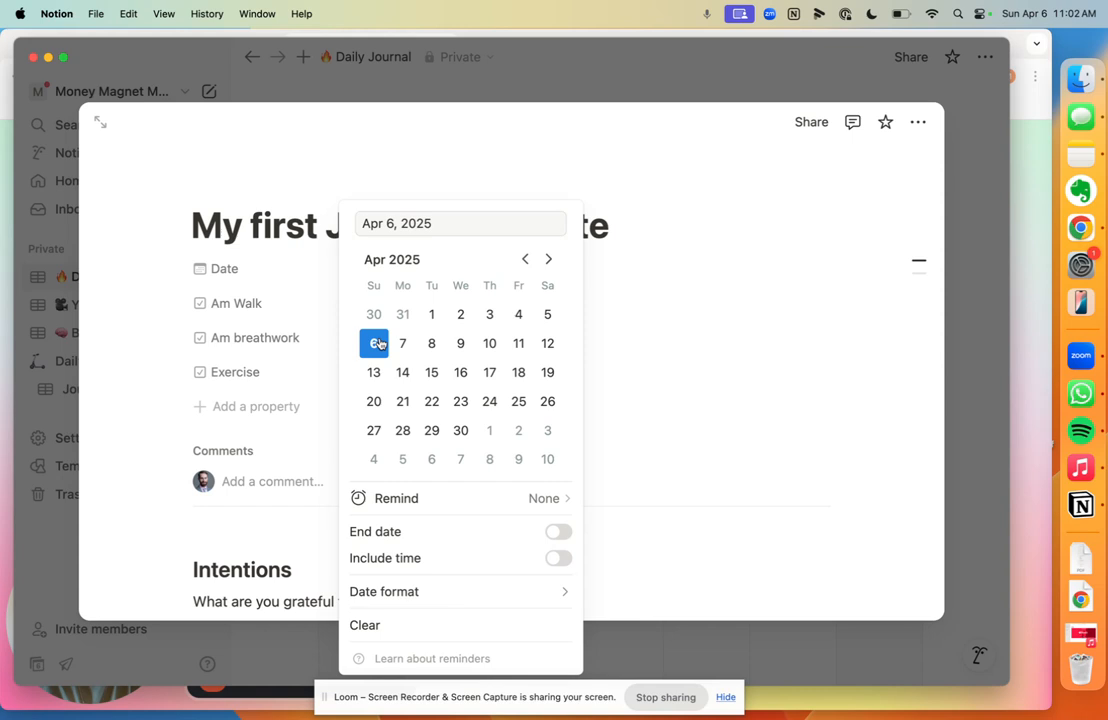
left_click(377, 344)
Step: Tick the Am Walk and Am breathwork checkboxes, leaving Exercise unchecked
left_click(355, 306)
left_click(351, 340)
scroll(364, 401, "down", 2)
scroll(364, 402, "down", 3)
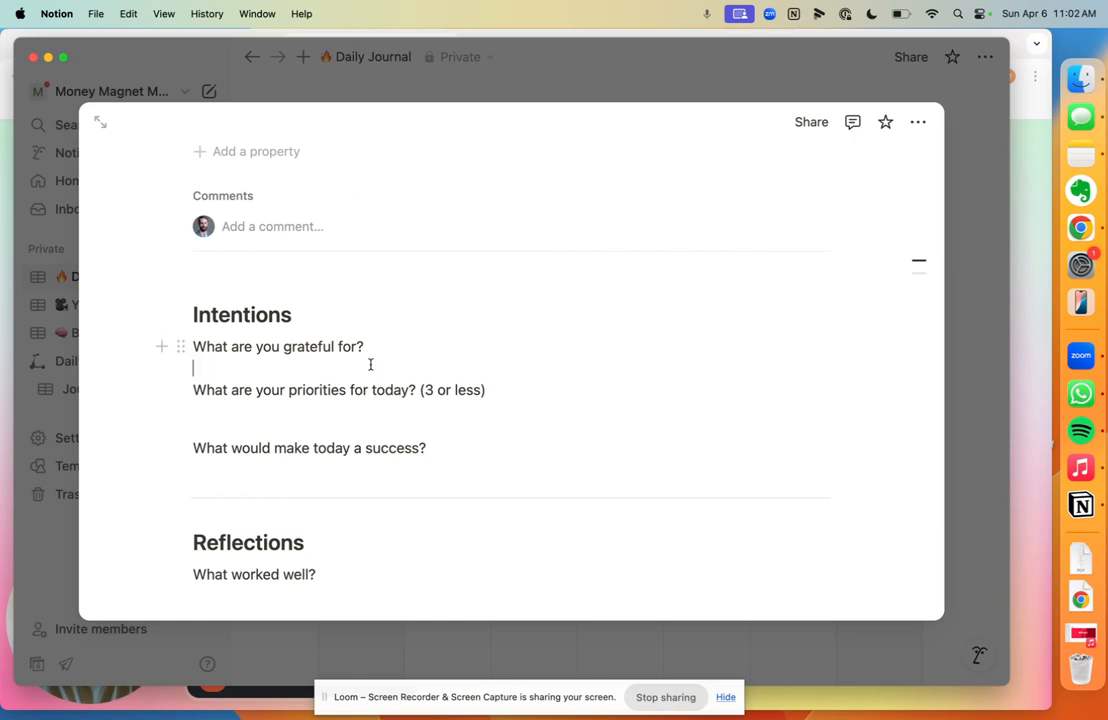
Step: Clear the stray dash and numbered-list markup to leave an empty line under the gratitude question
left_click(370, 364)
type("-")
key("BackSpace")
key("BackSpace")
key("Return")
type("1.")
key("BackSpace")
key("BackSpace")
key("Return")
key("Return")
left_click(271, 377)
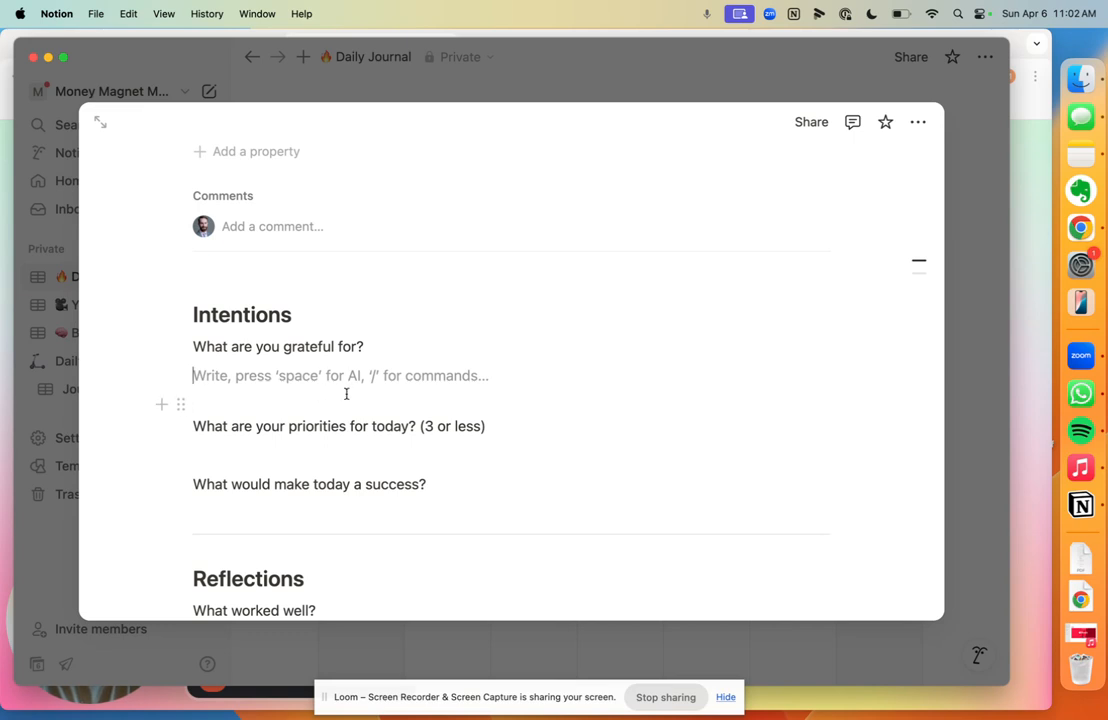
Step: Add bullets 'sunshine', 'organic food' and 'another day alive' under the gratitude question
type("-")
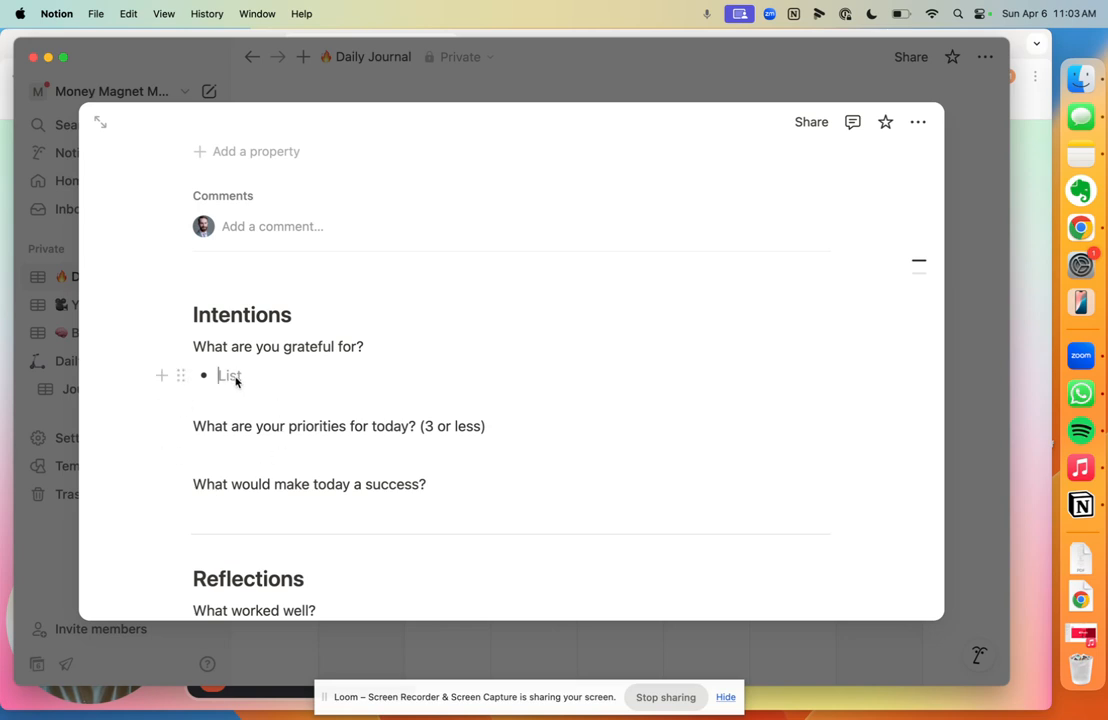
type("sunshine")
key("Return")
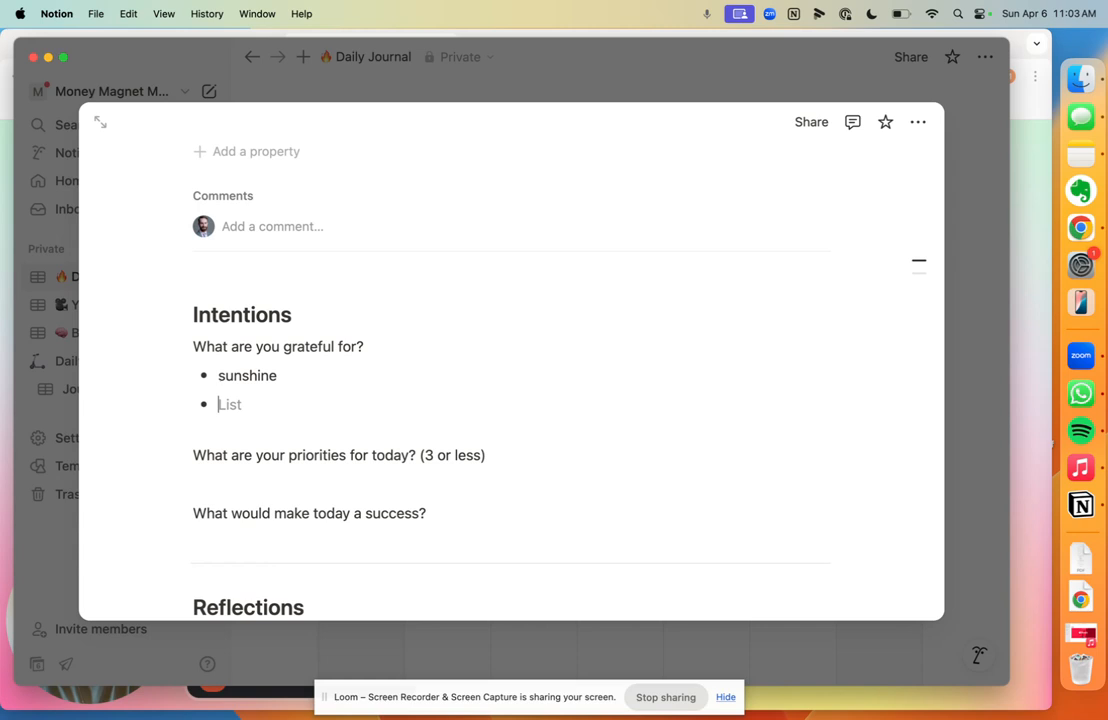
type("organic food")
key("Return")
type("ano")
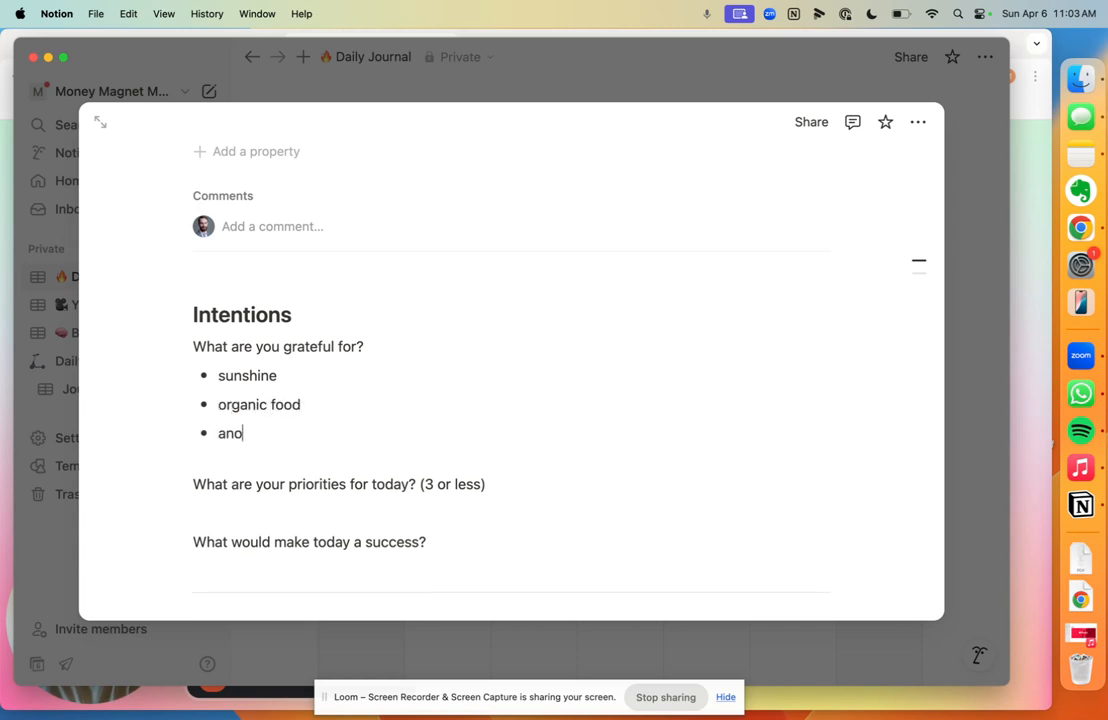
type("ther day alive")
scroll(400, 400, "down", 3)
Step: Start a bullet on the priorities line, then delete it back to an empty line
left_click(500, 372)
type("- knock out thi s yo")
key("BackSpace")
key("BackSpace")
key("BackSpace")
key("BackSpace")
key("BackSpace")
key("BackSpace")
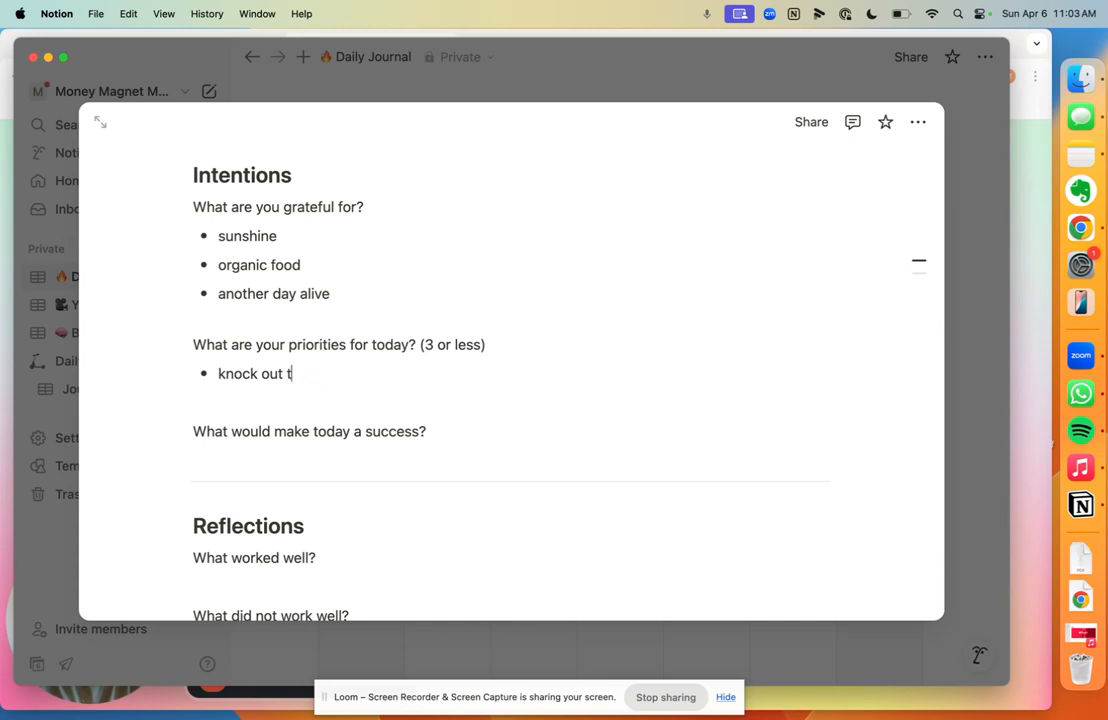
key("BackSpace")
key("BackSpace")
key("BackSpace")
key("BackSpace")
key("BackSpace")
key("BackSpace")
key("BackSpace")
key("BackSpace")
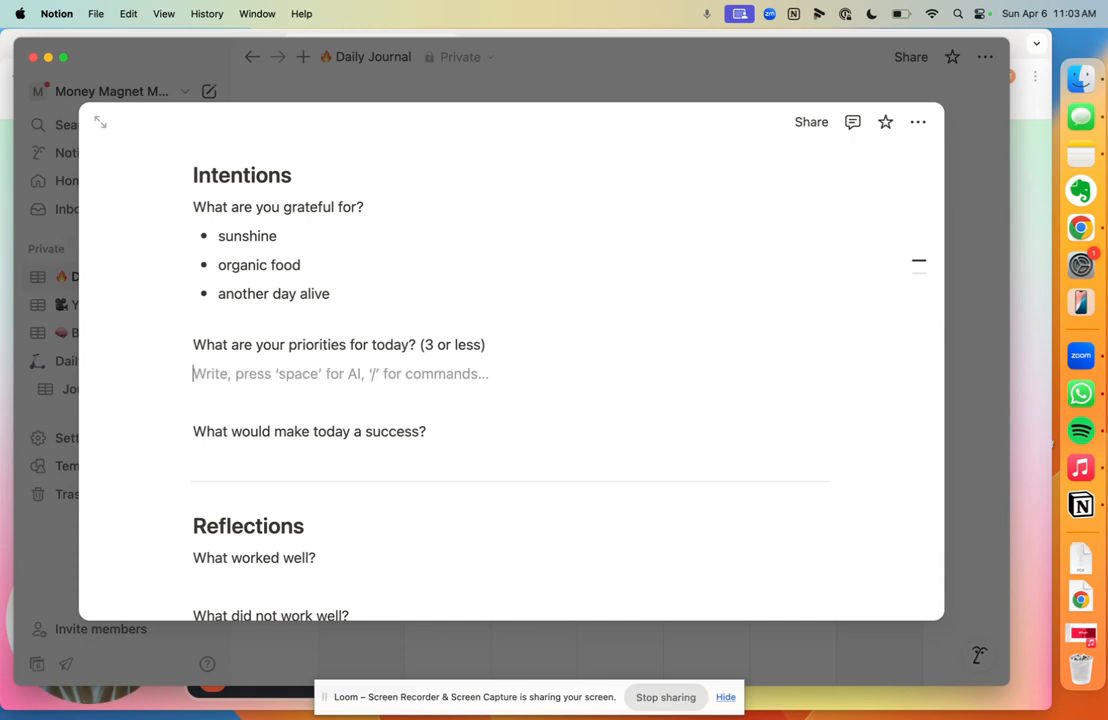
Step: Add to-dos 'record and post yt video', 'hit the gym' and 'Call a friend' under priorities
type("/chec")
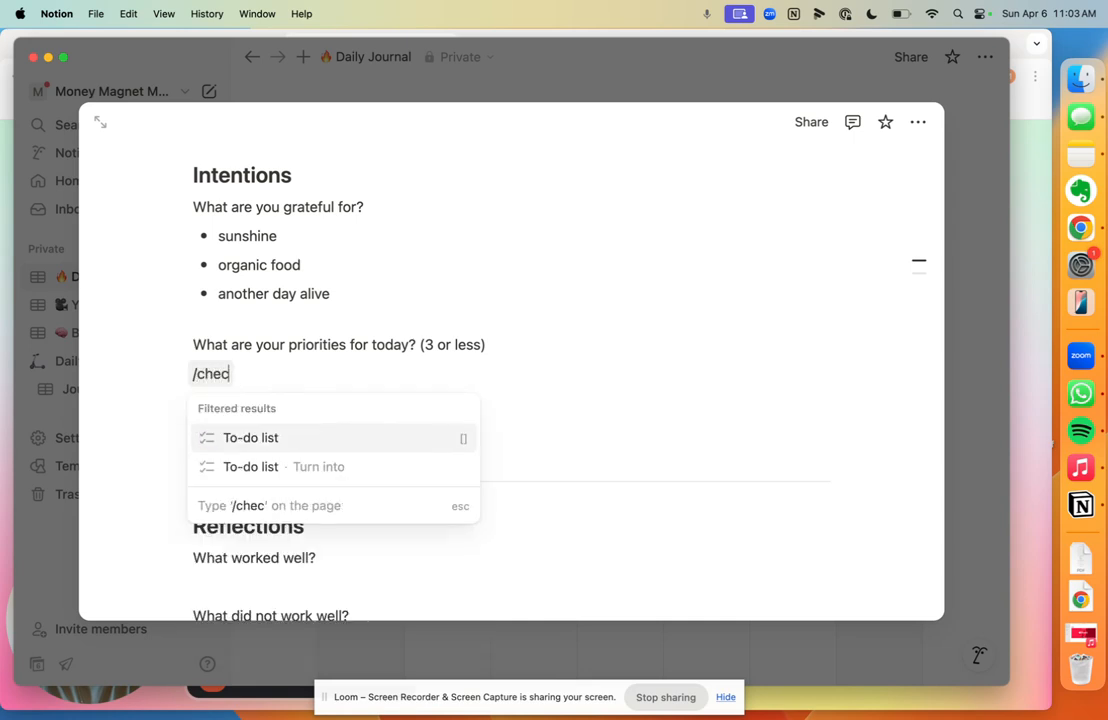
key("Return")
type("record and post yt")
key("BackSpace")
type("yt video")
key("Return")
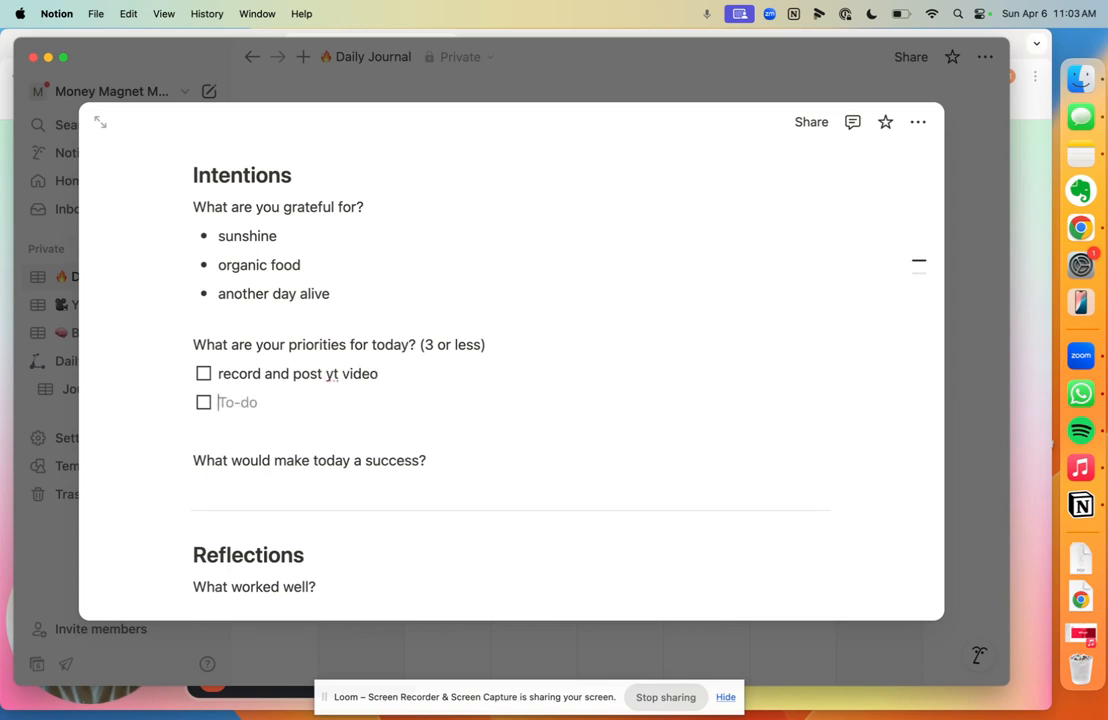
type("hit the gym")
key("Return")
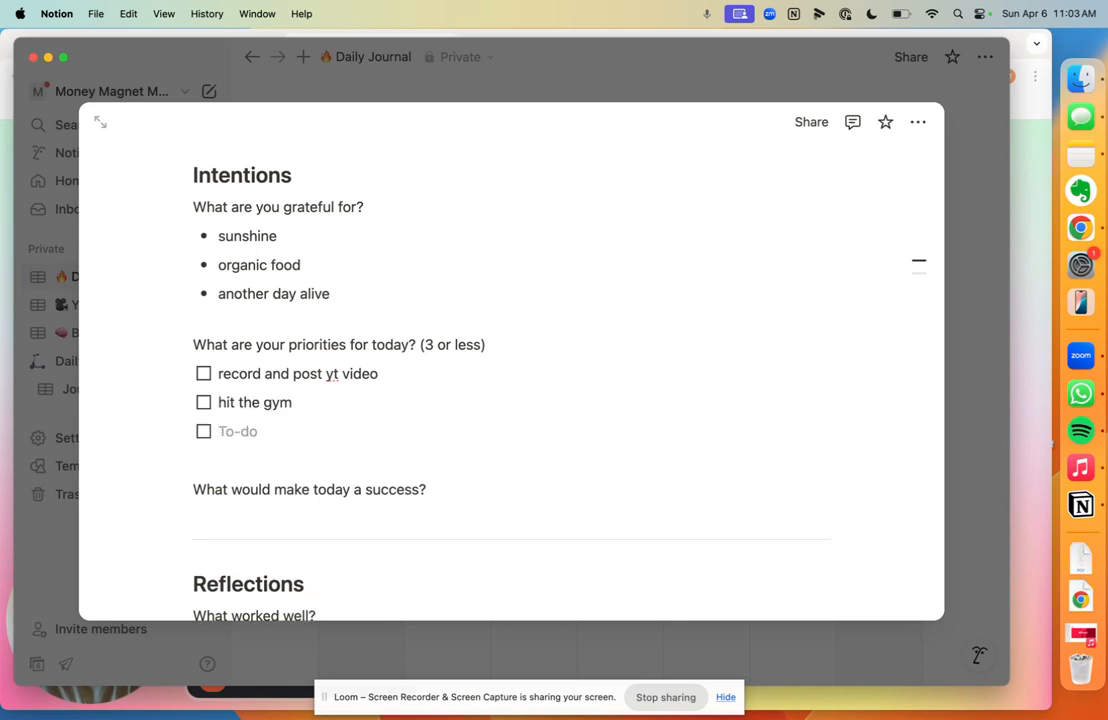
type("Call a friend")
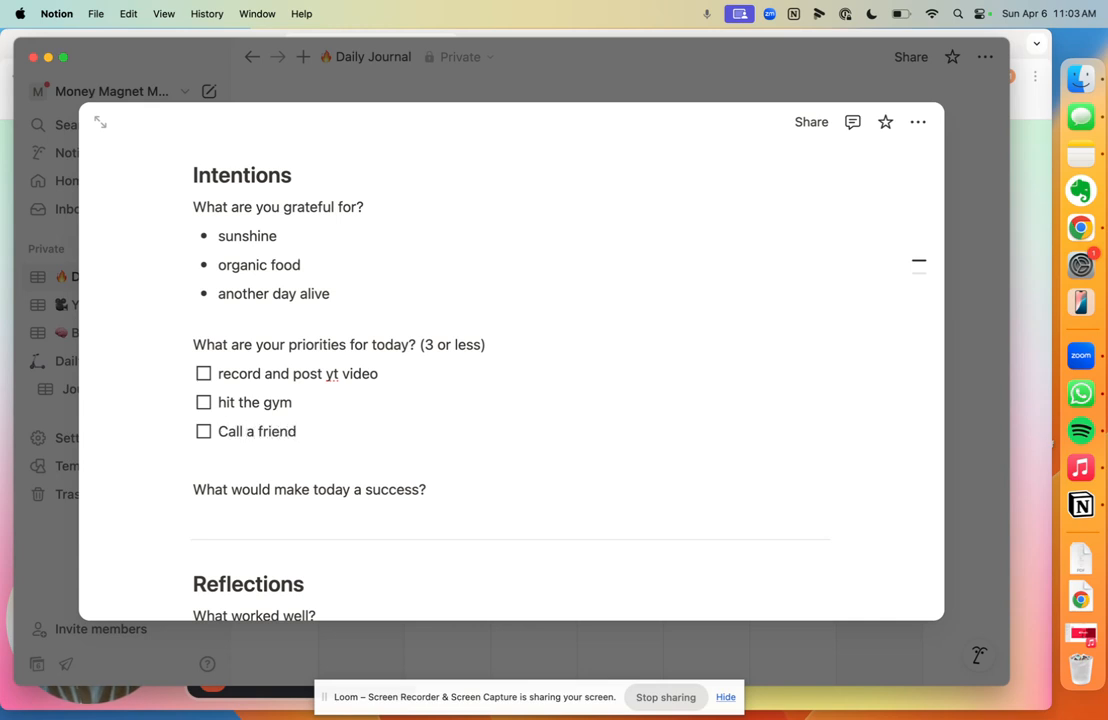
Step: Tick off 'record and post yt video' and place the caret after the success question
scroll(418, 346, "down", 2)
left_click(206, 325)
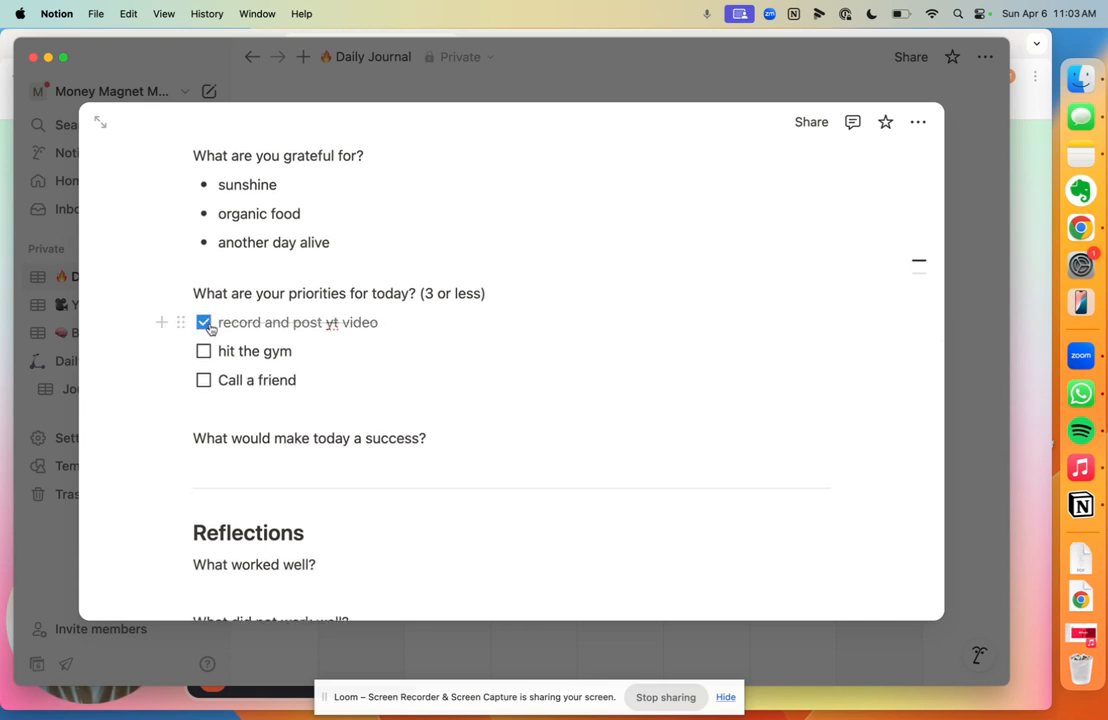
scroll(220, 354, "down", 2)
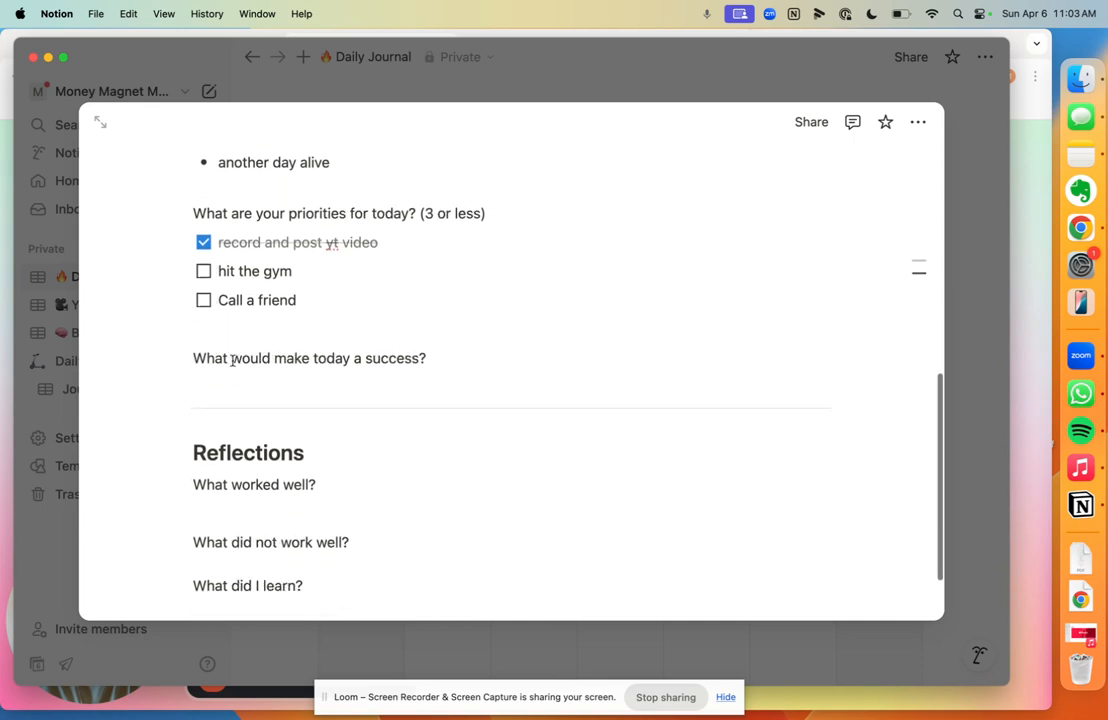
left_click(460, 357)
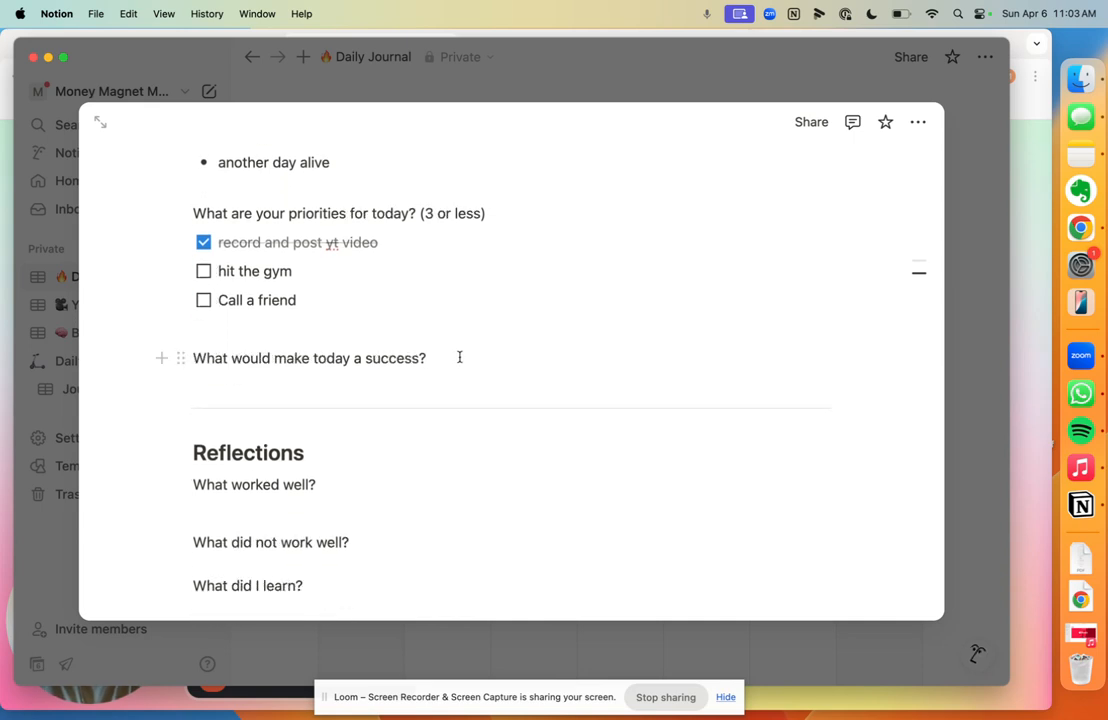
scroll(460, 357, "down", 2)
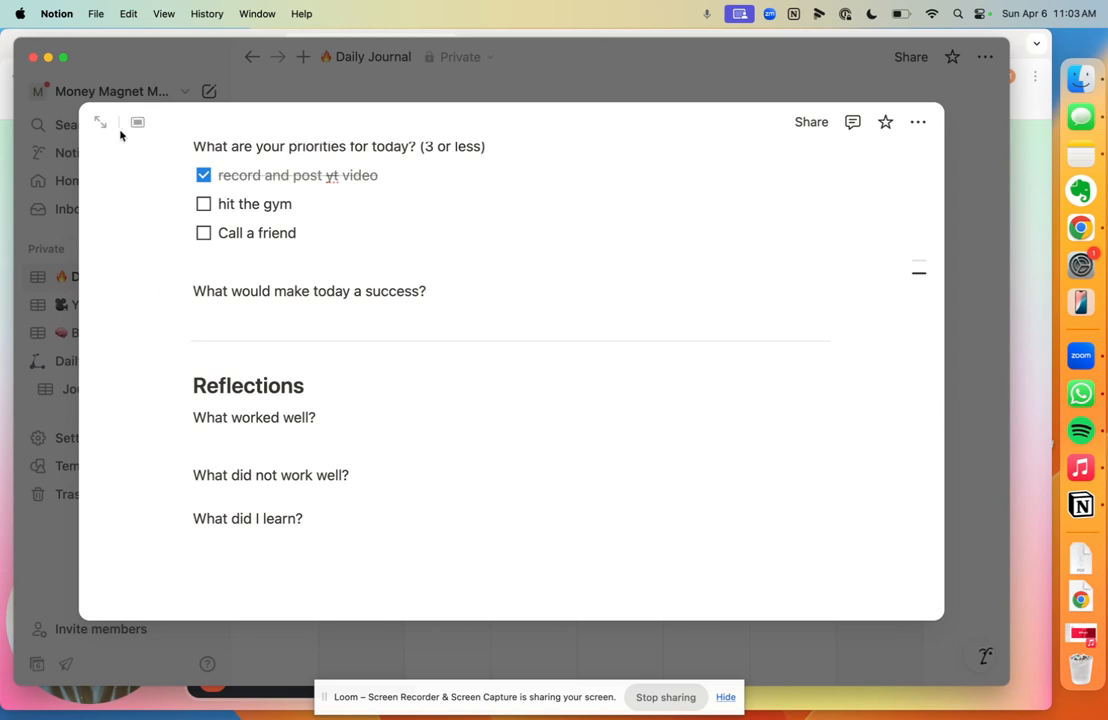
Step: Close the journal entry and show the Daily Journal database as a table
left_click(321, 88)
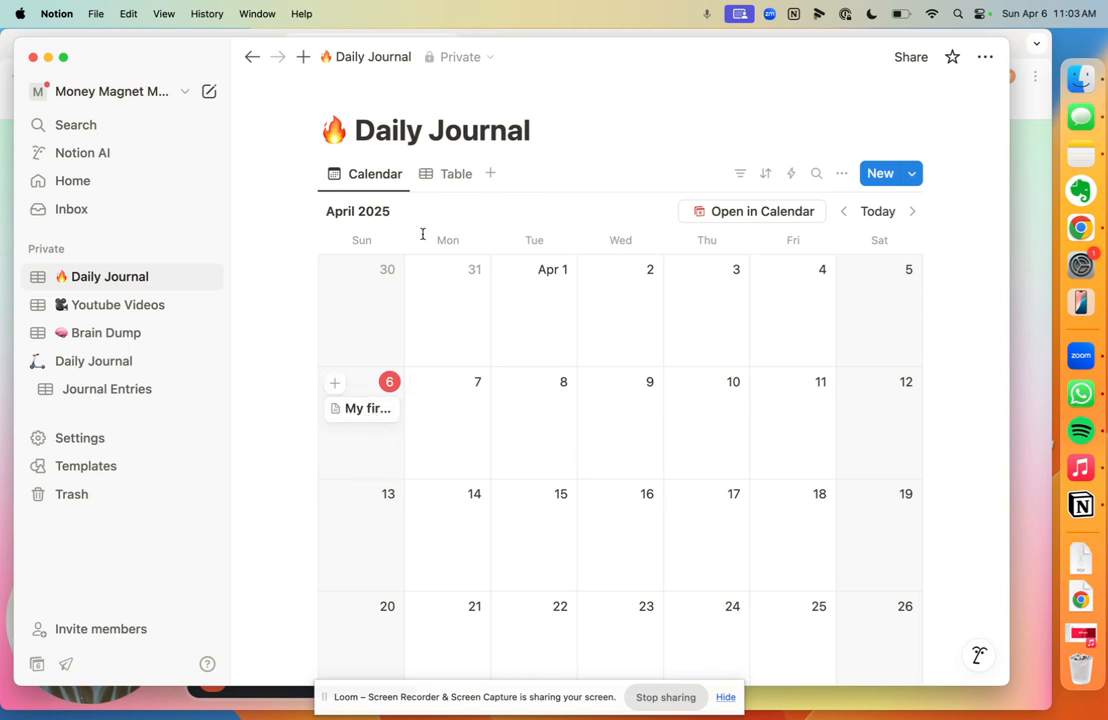
left_click(446, 187)
scroll(453, 314, "right", 2)
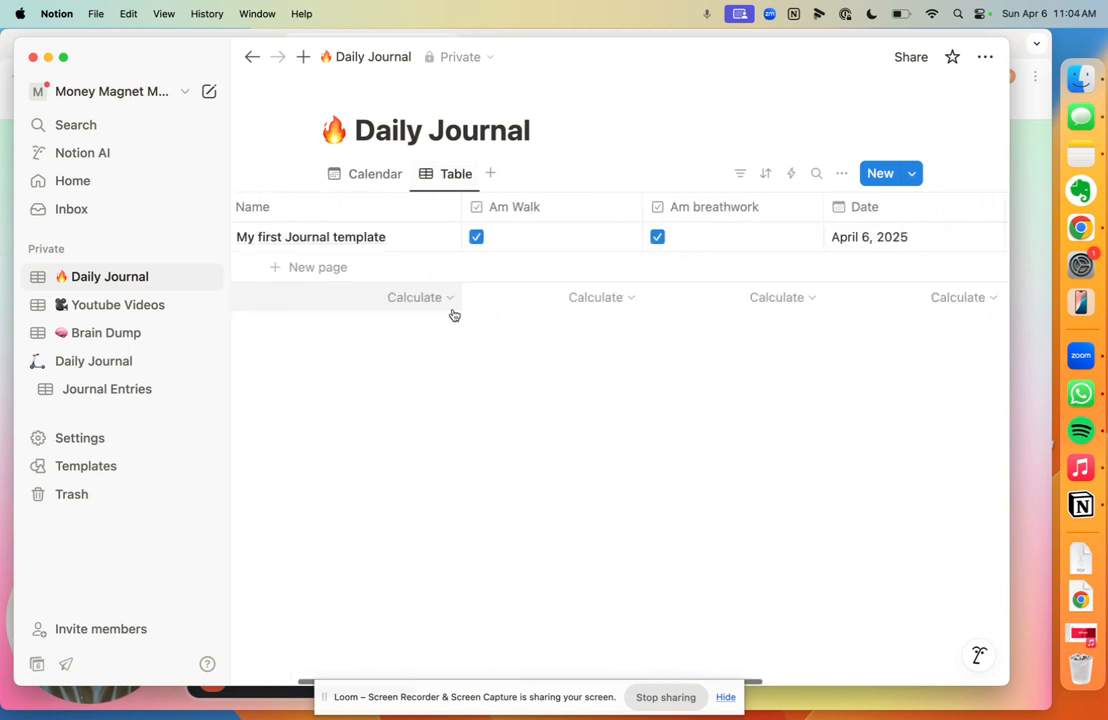
scroll(456, 312, "left", 2)
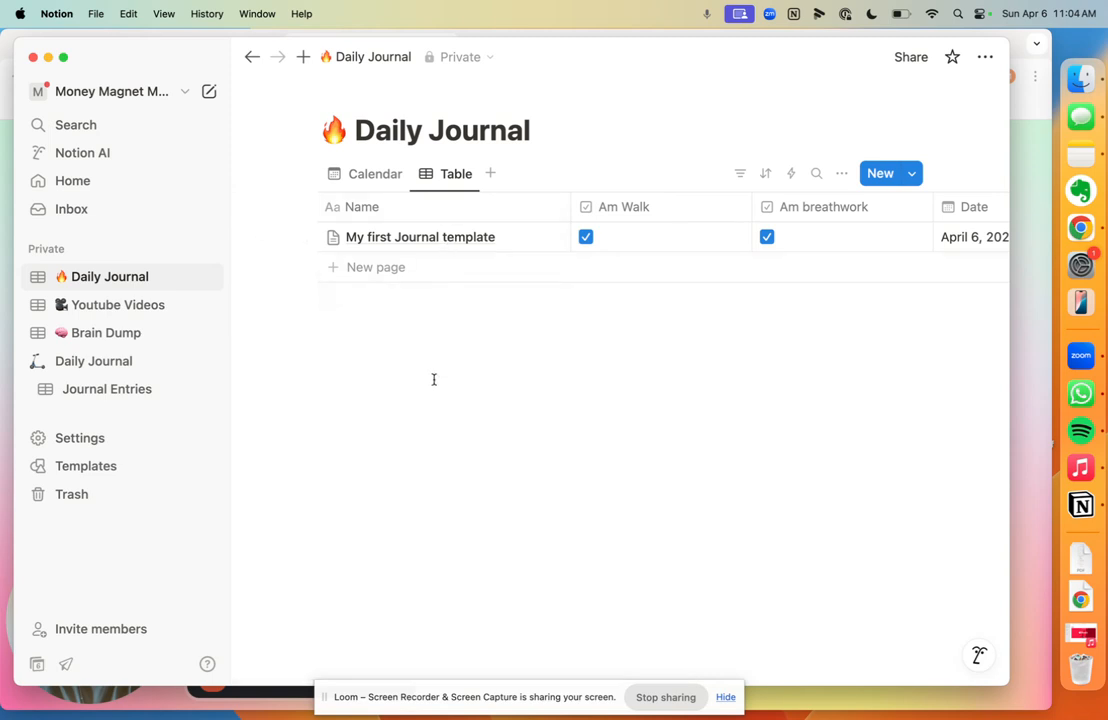
scroll(434, 379, "right", 10)
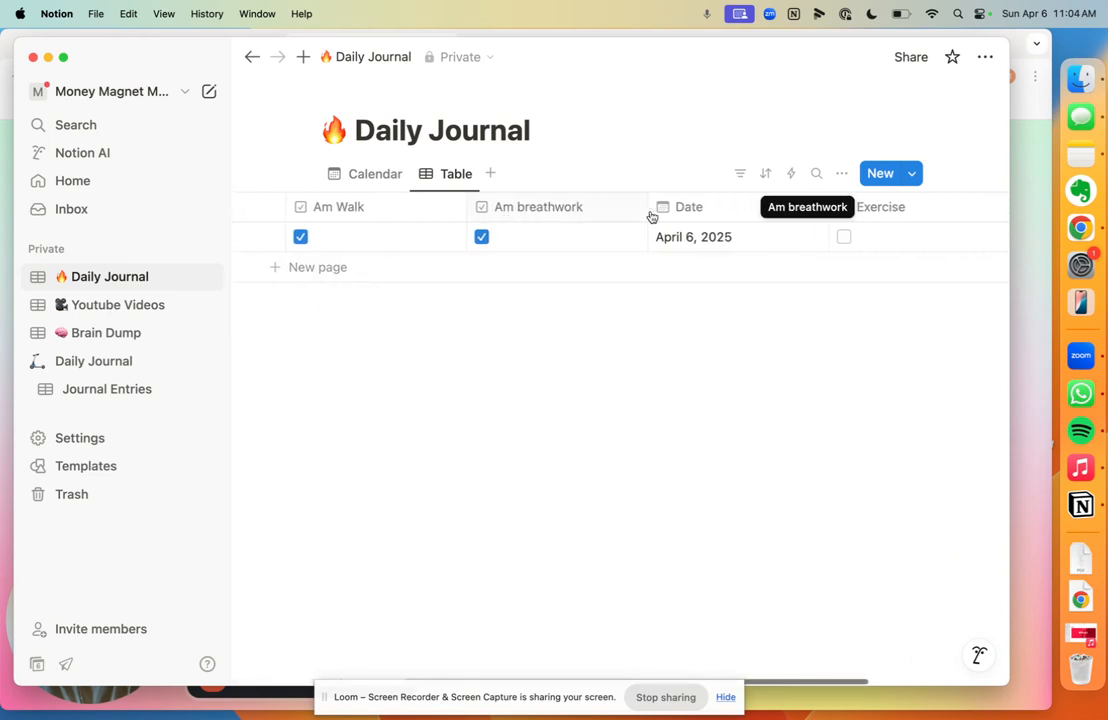
Step: Move Exercise before Date and Date right after Name, then return to Calendar view
left_click_drag(859, 200, 697, 213)
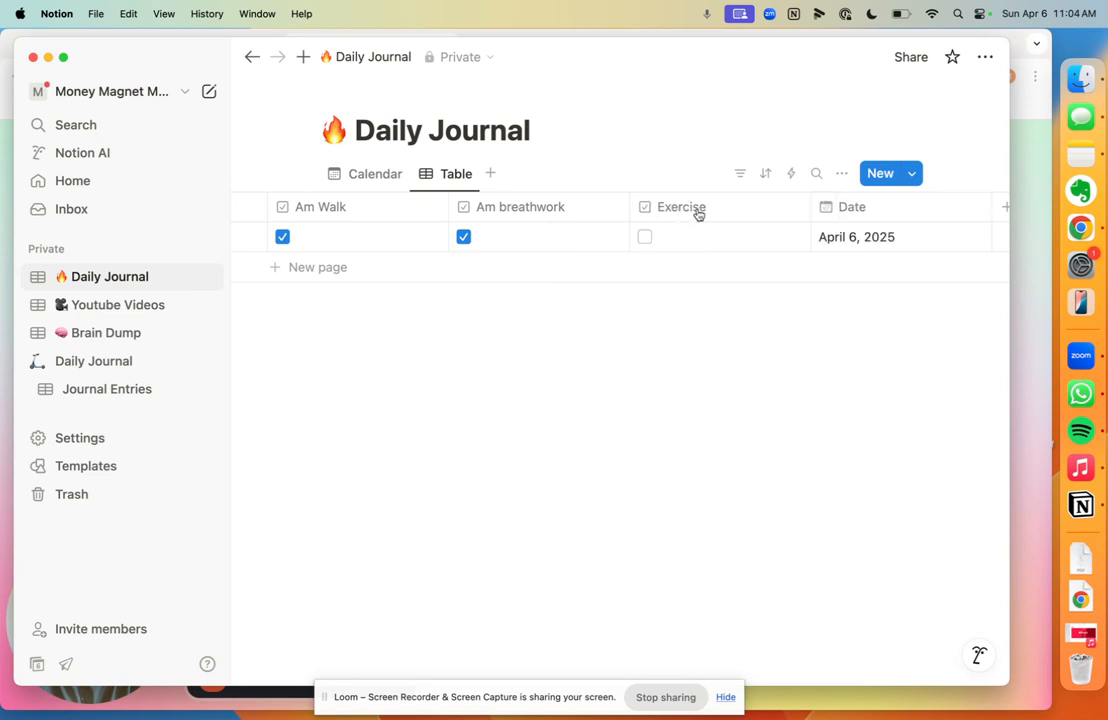
left_click_drag(845, 207, 349, 228)
scroll(349, 228, "left", 6)
scroll(584, 242, "right", 3)
scroll(706, 242, "right", 5)
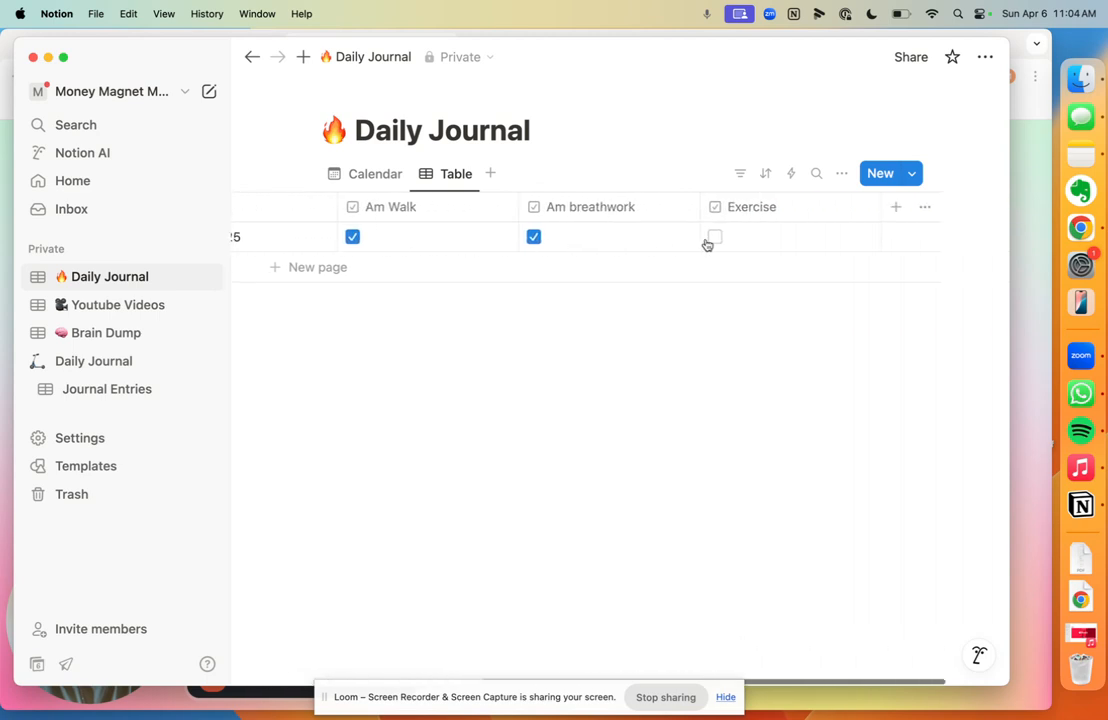
scroll(706, 245, "left", 3)
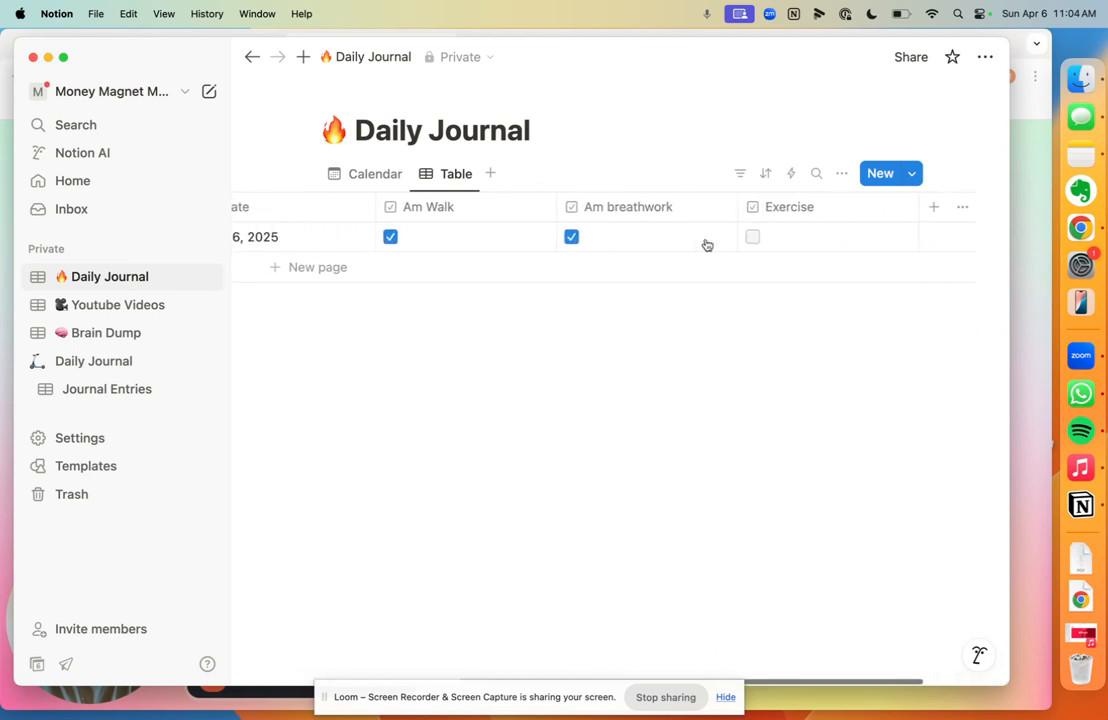
scroll(452, 282, "left", 4)
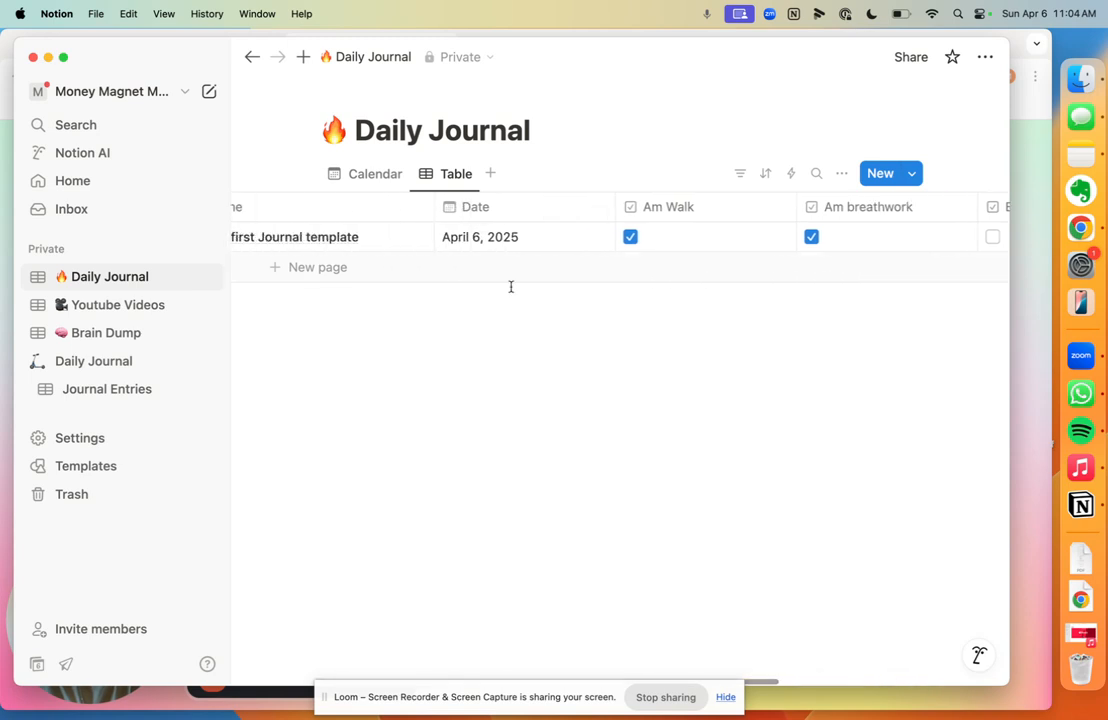
scroll(723, 275, "right", 6)
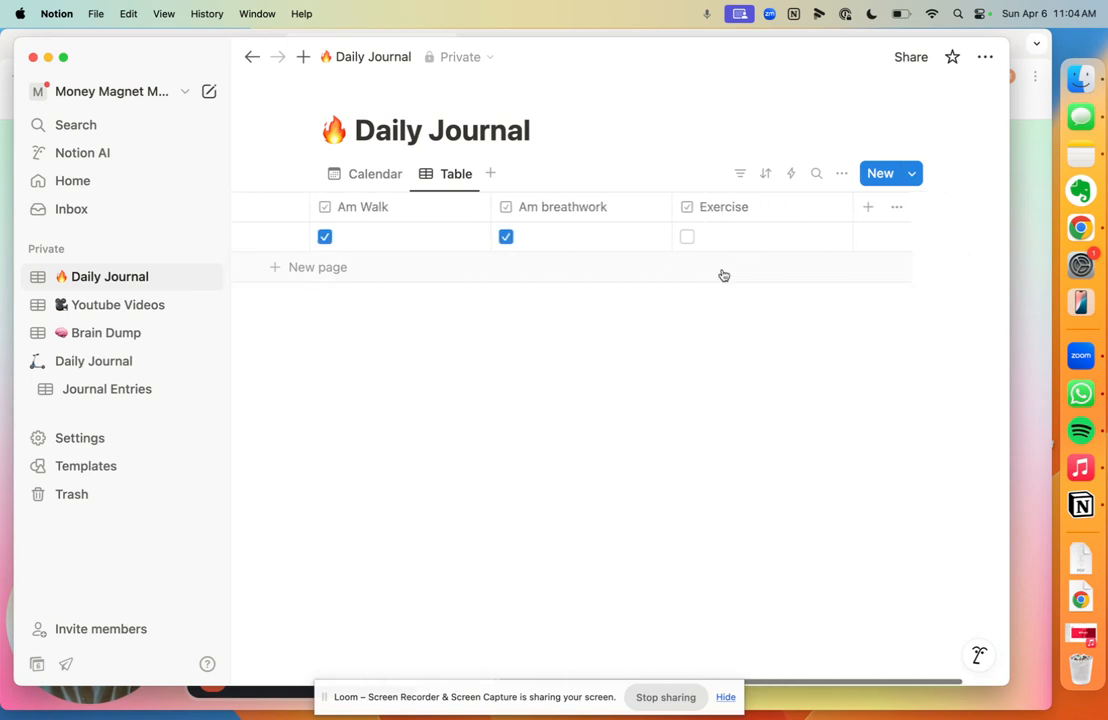
scroll(723, 275, "left", 8)
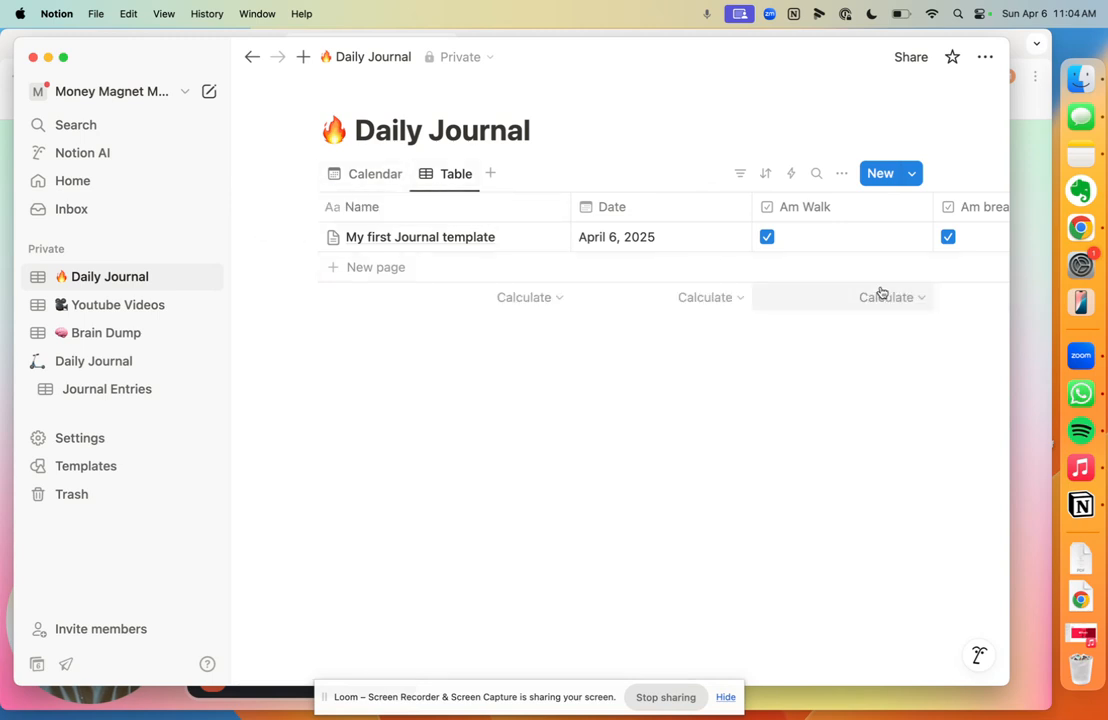
scroll(880, 292, "right", 4)
left_click(378, 180)
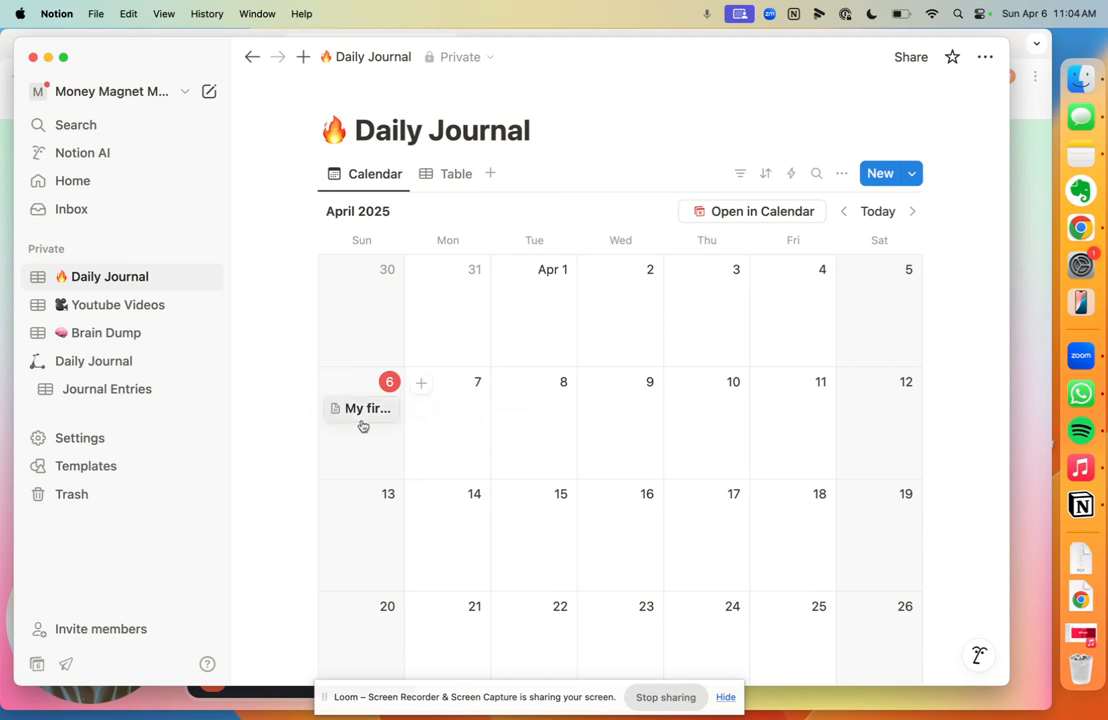
scroll(575, 359, "down", 2)
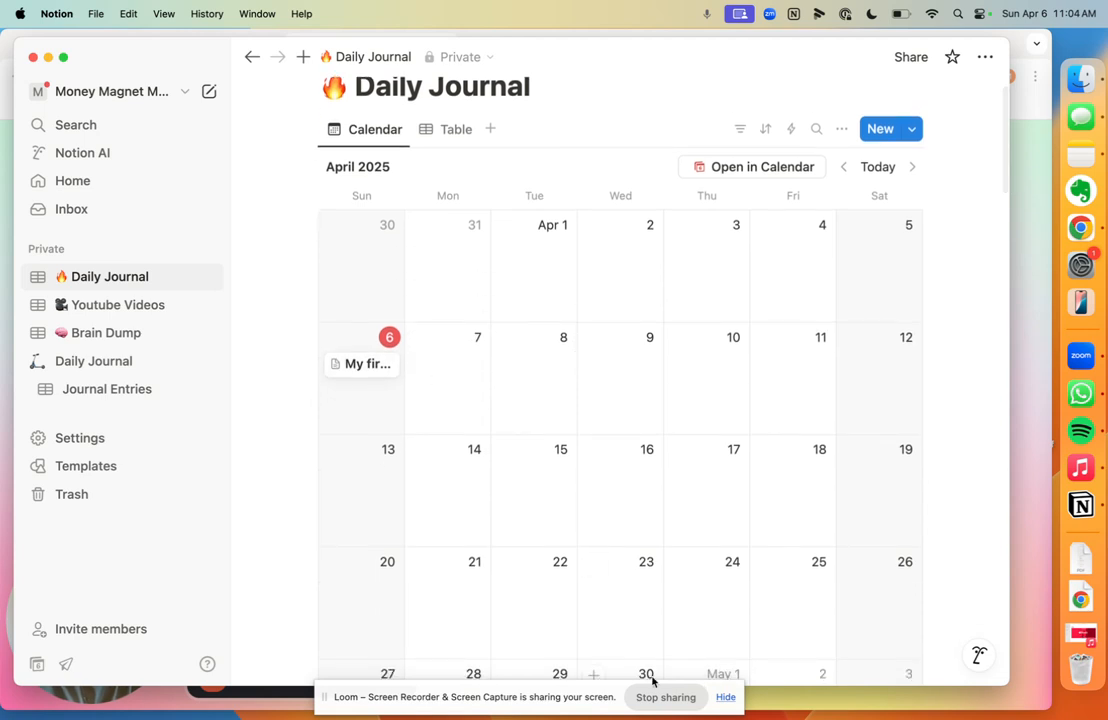
scroll(658, 503, "down", 2)
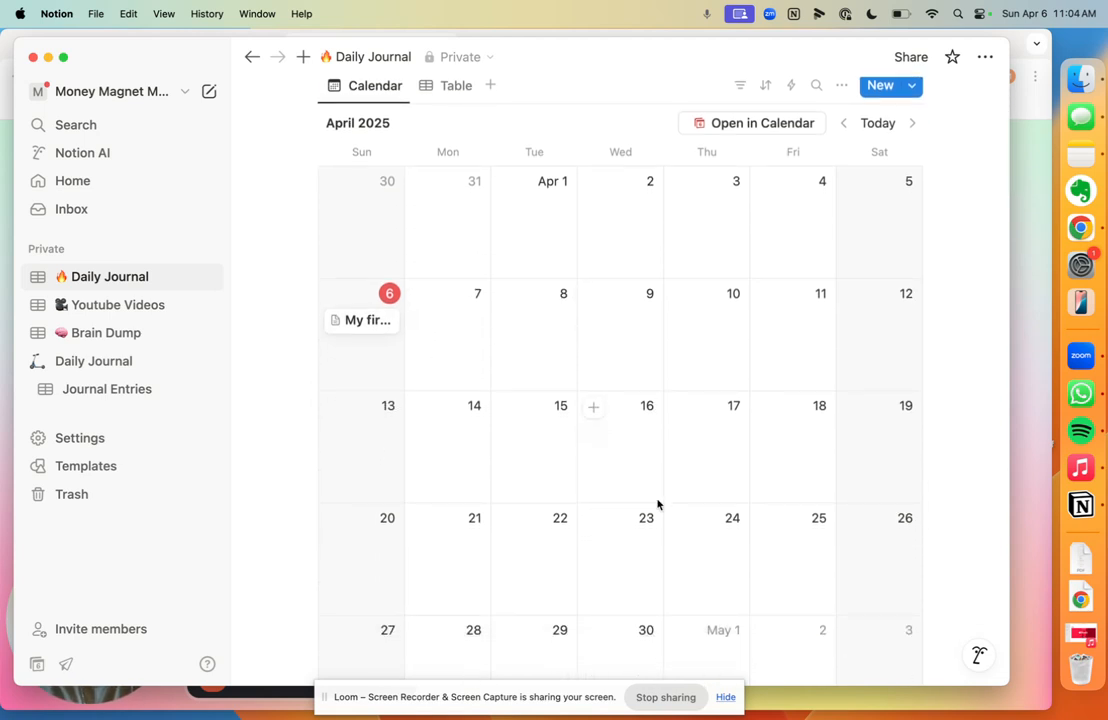